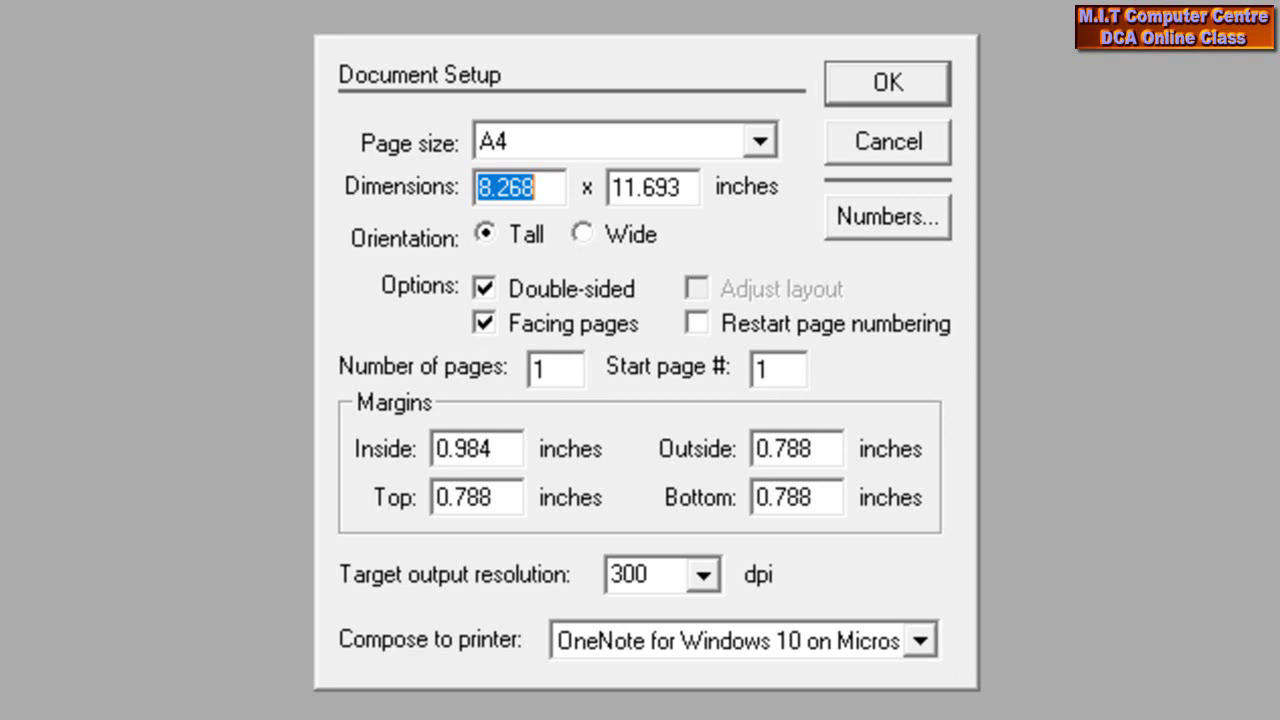
Set the inside, outside, top and bottom margins to .5 inches and create the A4 document
left_click_drag(494, 448, 434, 448)
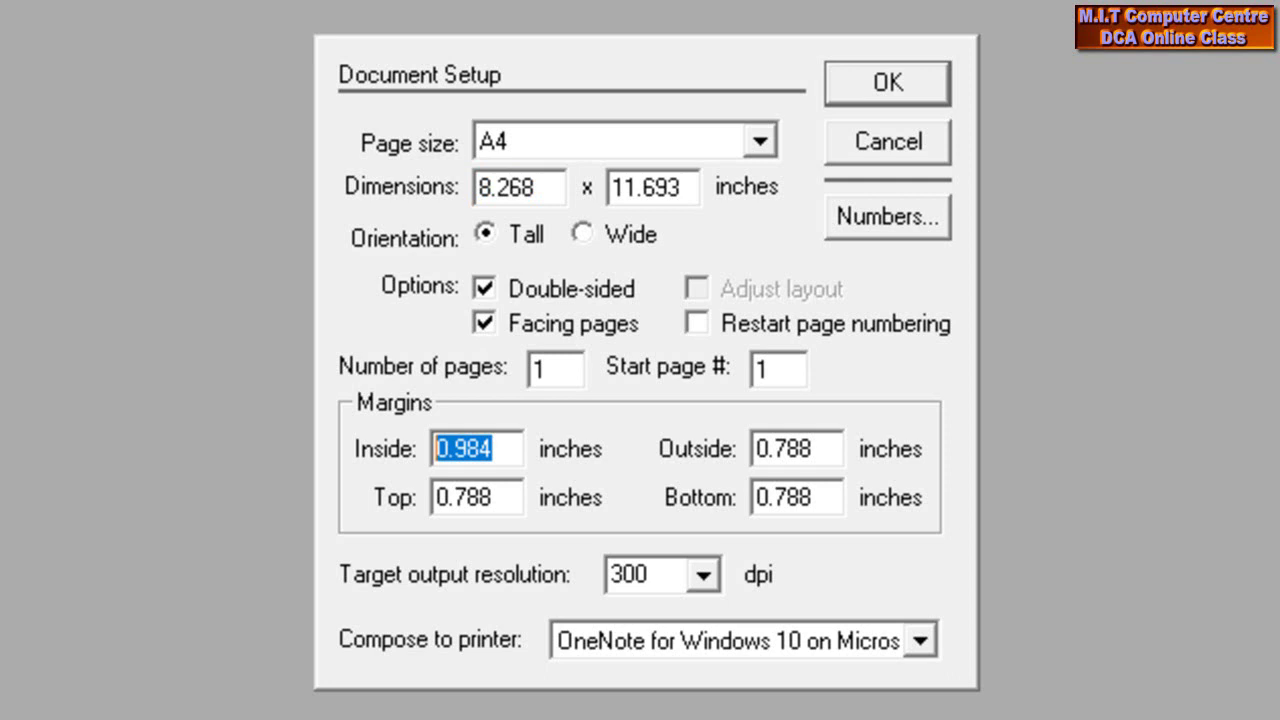
type(".5")
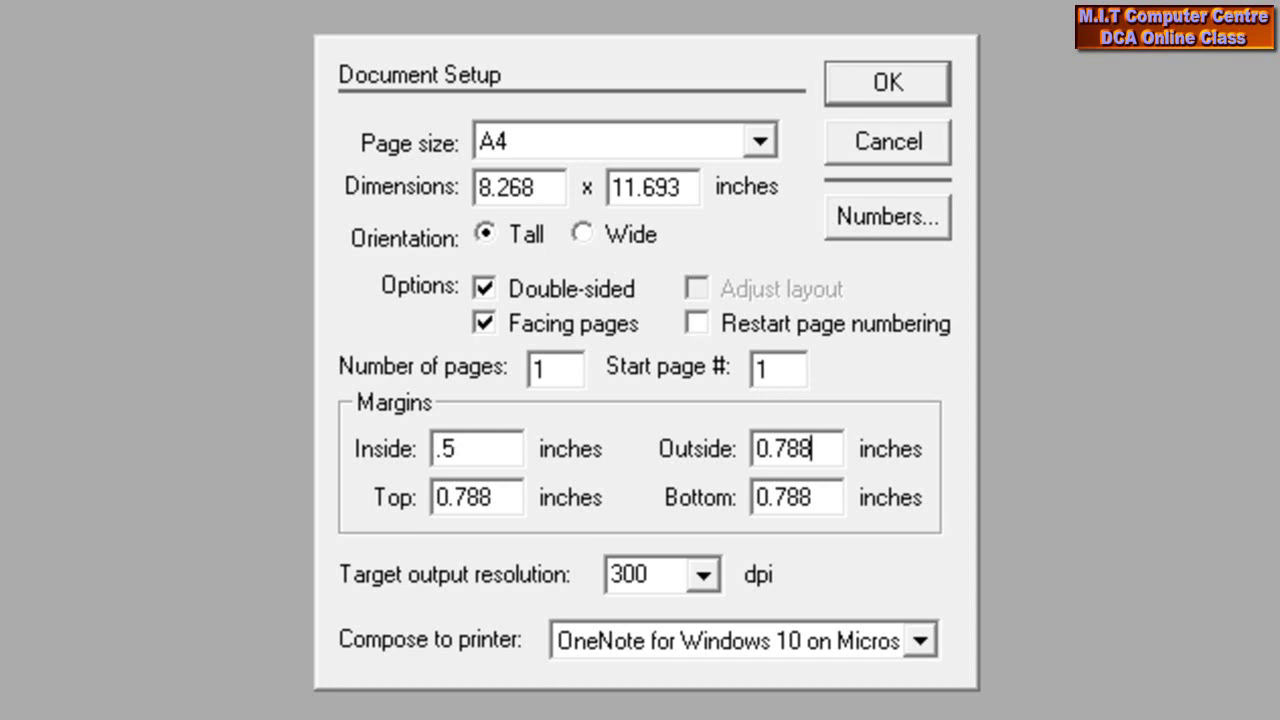
key("Tab")
key("BackSpace")
type(".5")
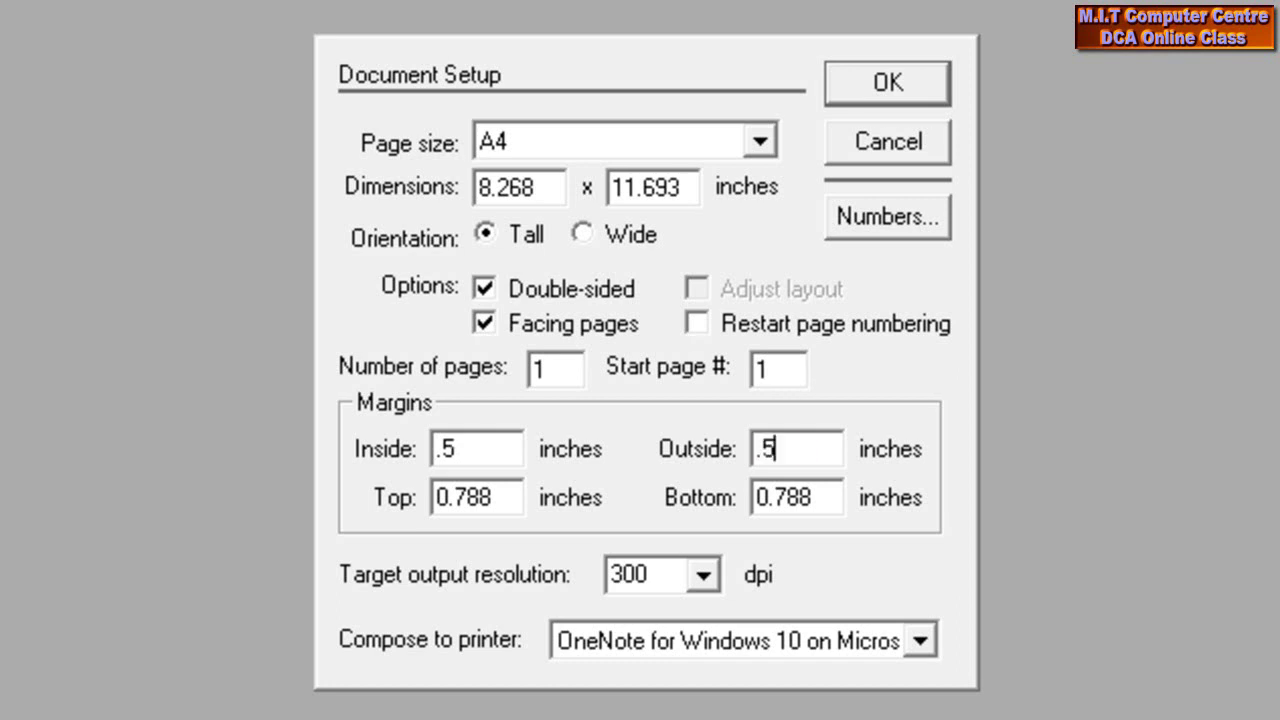
left_click_drag(491, 497, 434, 497)
key("BackSpace")
type(".5")
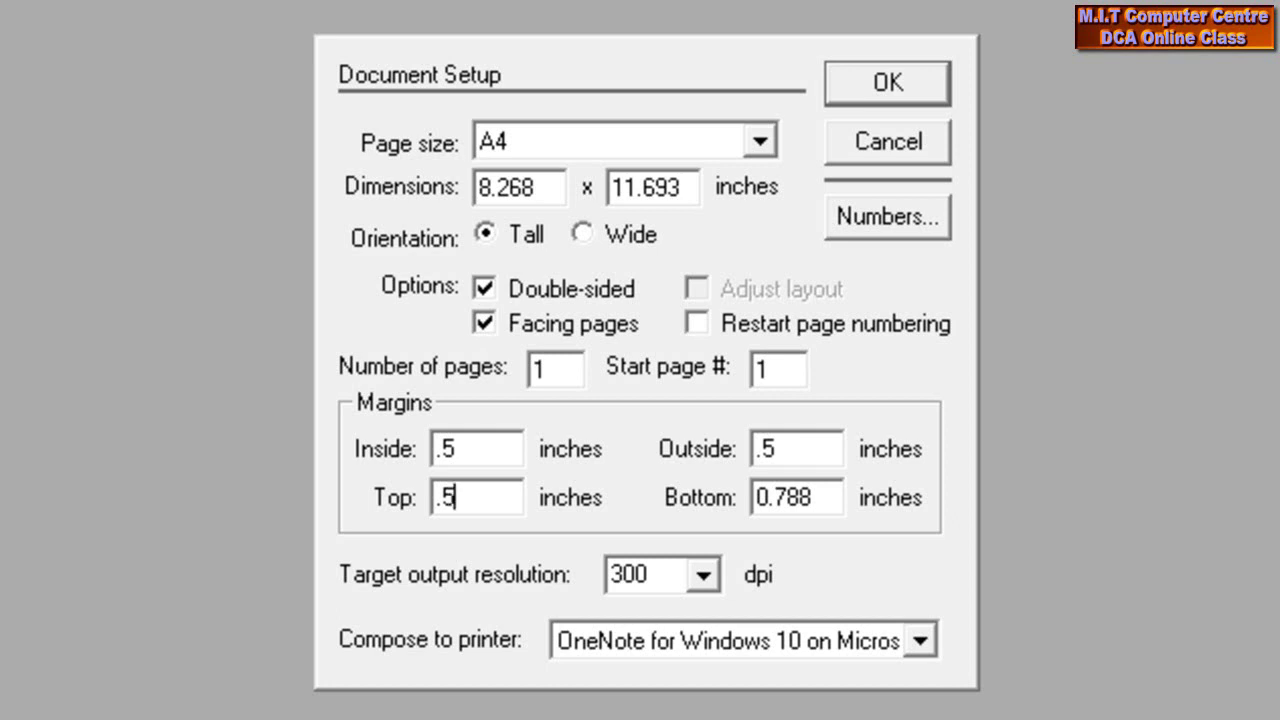
left_click_drag(812, 497, 756, 497)
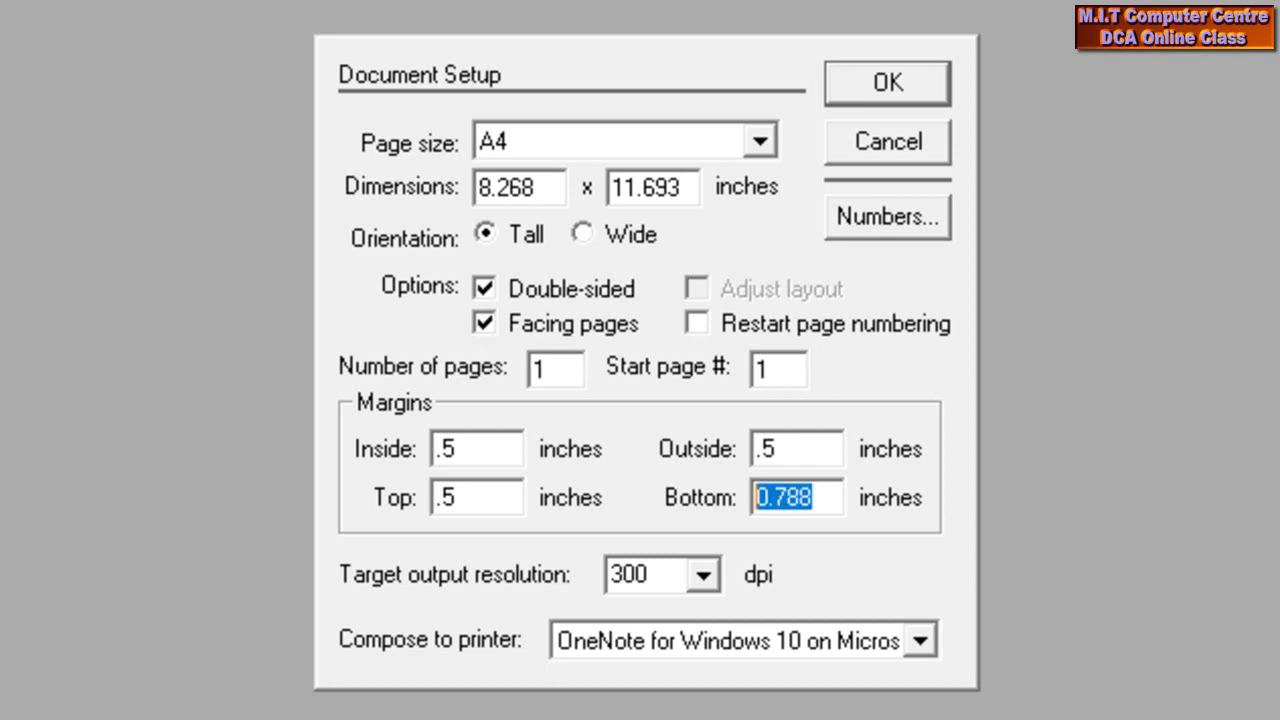
key("BackSpace")
type(".5")
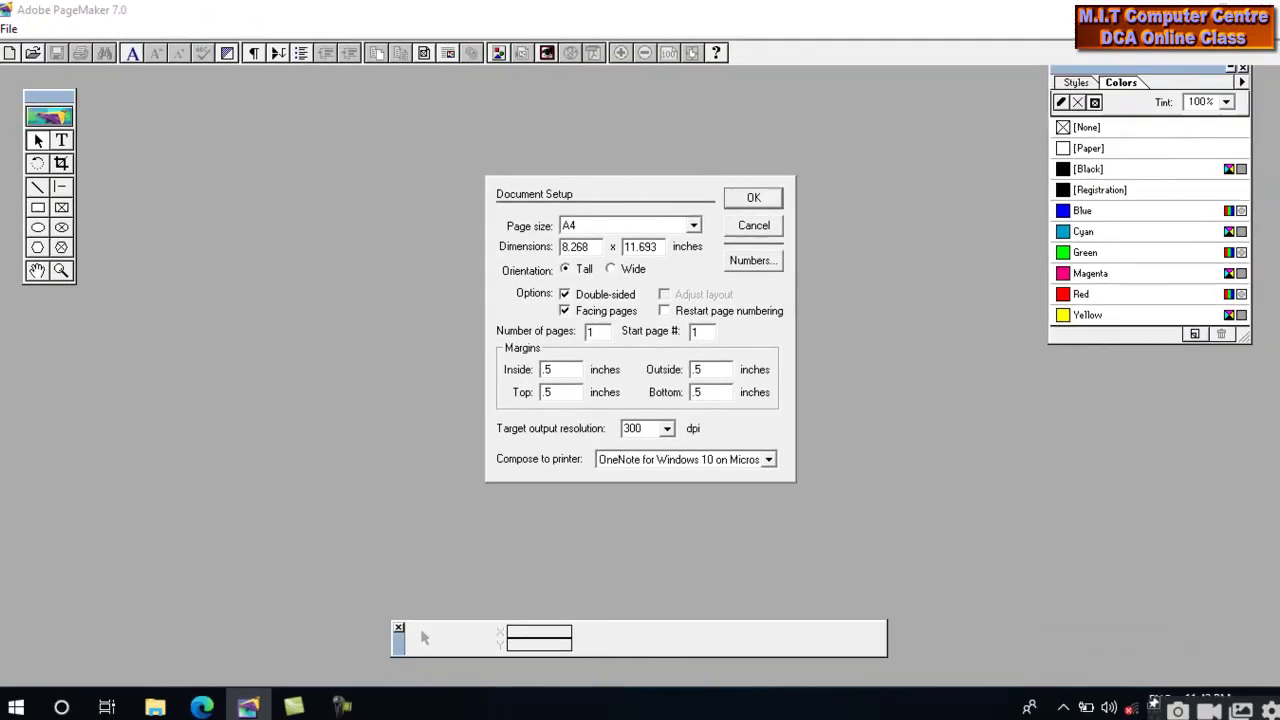
key("Return")
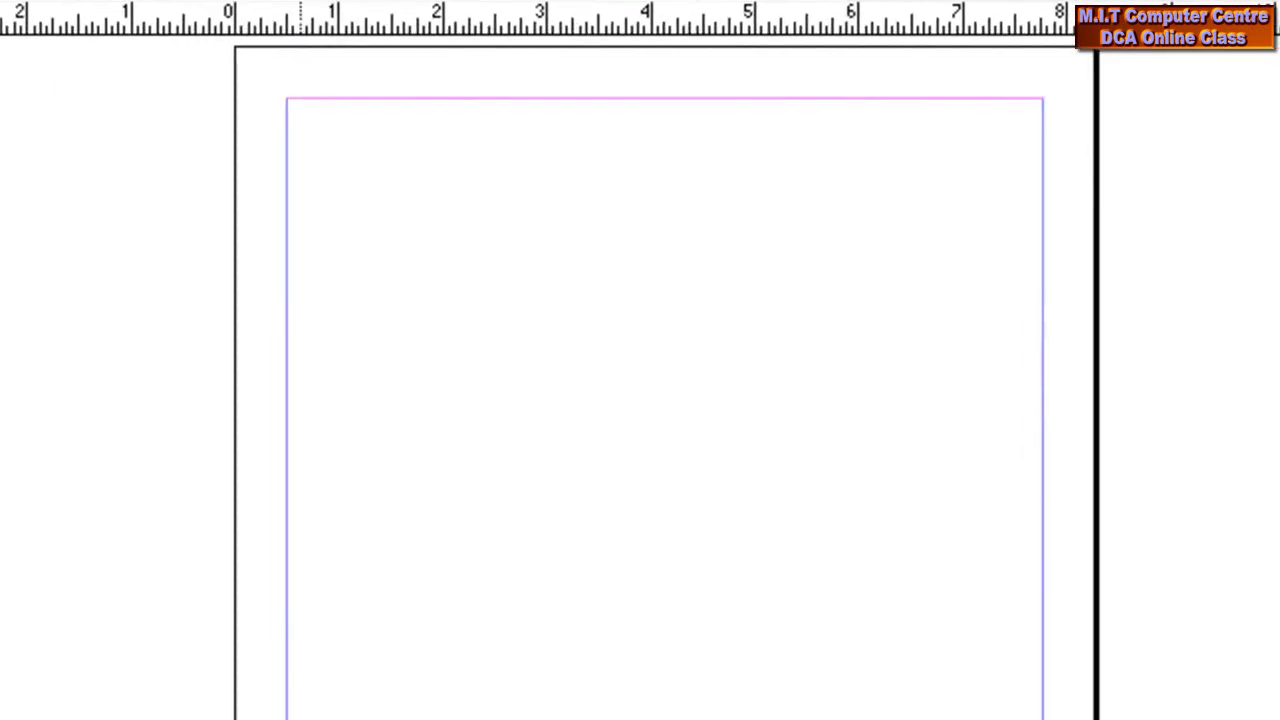
type("kjdbfnkjd hkjdhfkj")
key("BackSpace")
key("BackSpace")
key("BackSpace")
key("BackSpace")
key("BackSpace")
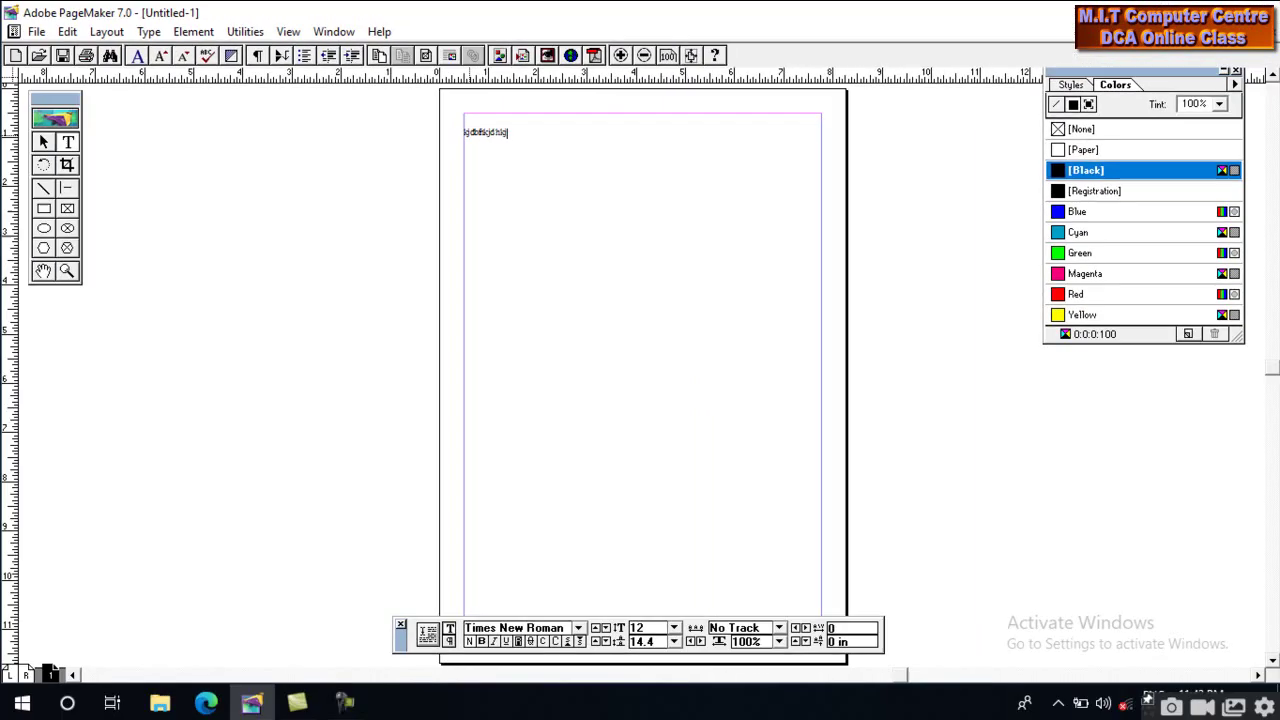
key("BackSpace")
key("BackSpace")
key("BackSpace")
key("BackSpace")
key("BackSpace")
key("BackSpace")
key("BackSpace")
key("BackSpace")
key("BackSpace")
key("BackSpace")
key("BackSpace")
key("BackSpace")
key("BackSpace")
key("BackSpace")
key("BackSpace")
key("BackSpace")
key("BackSpace")
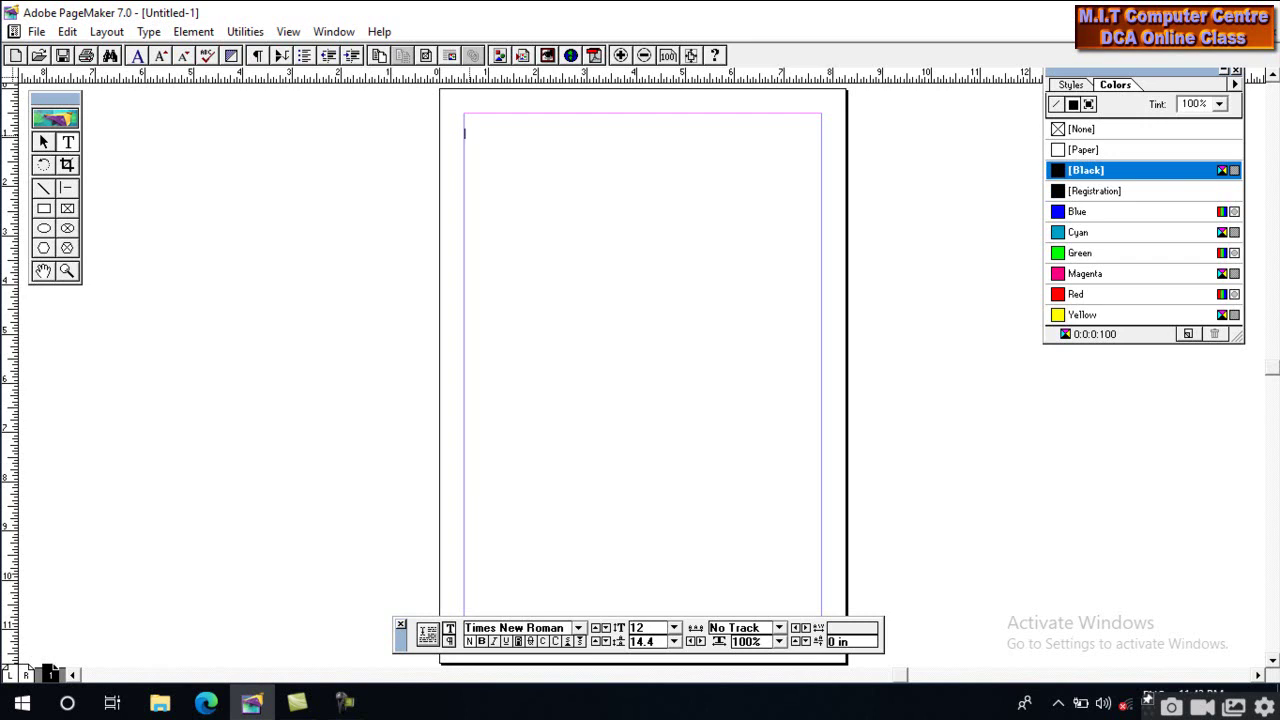
Switch the page view to Actual Size and back to Fit in Window
left_click(288, 31)
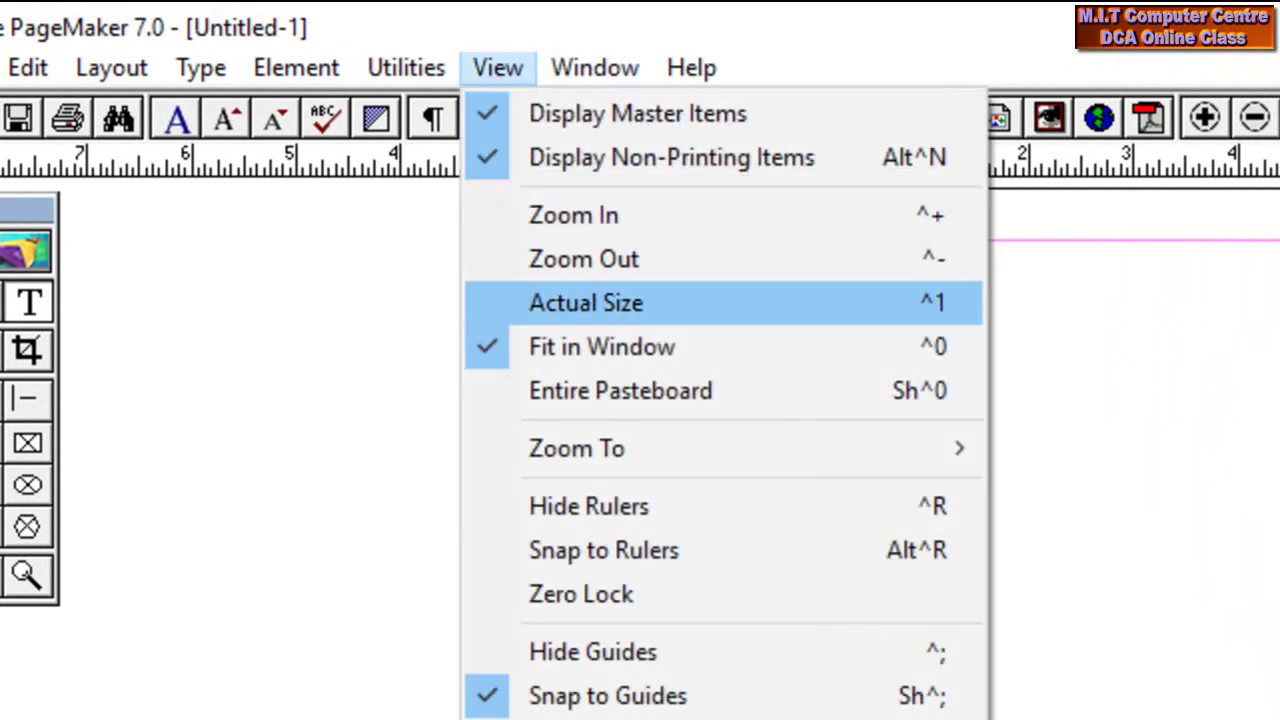
left_click(1067, 357)
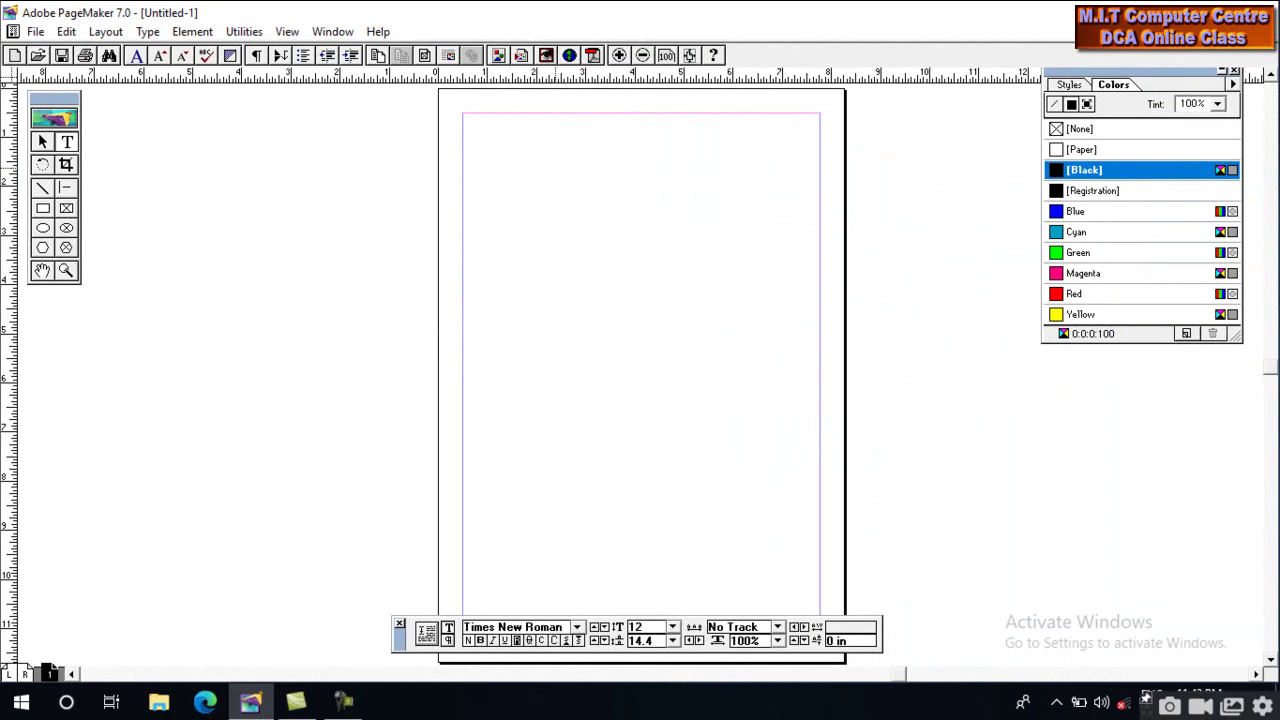
right_click(547, 166)
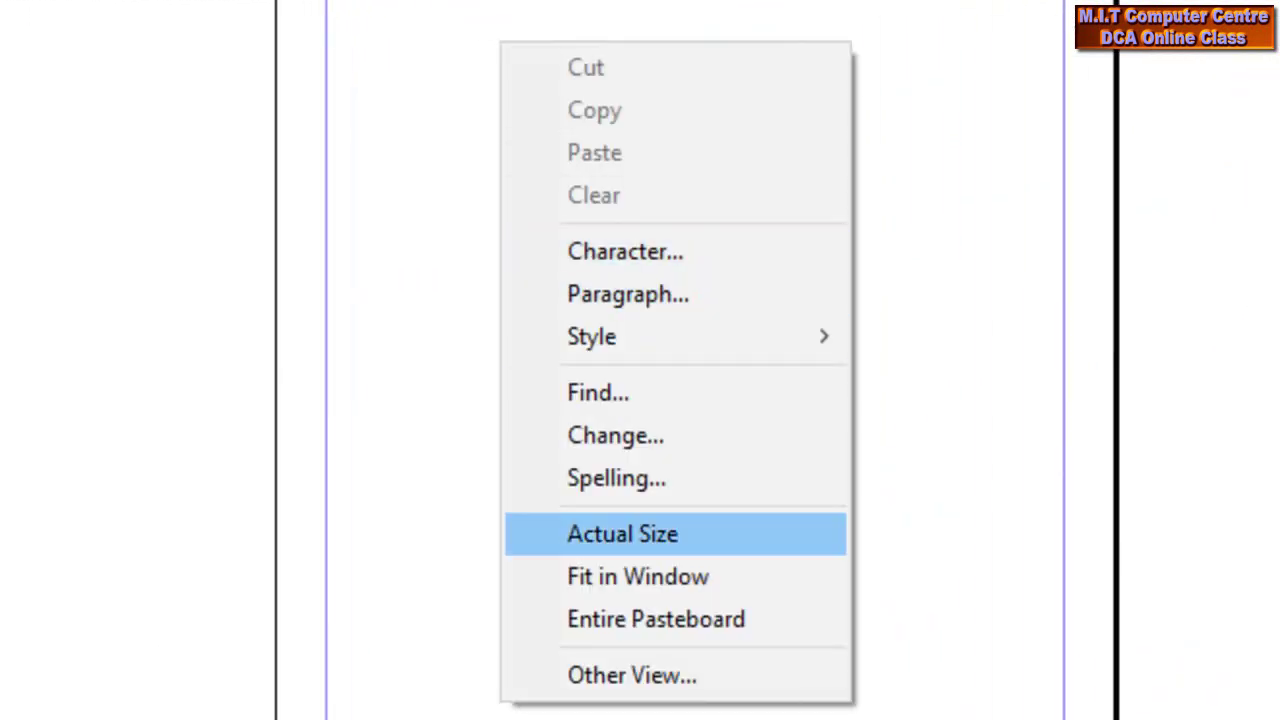
left_click(622, 534)
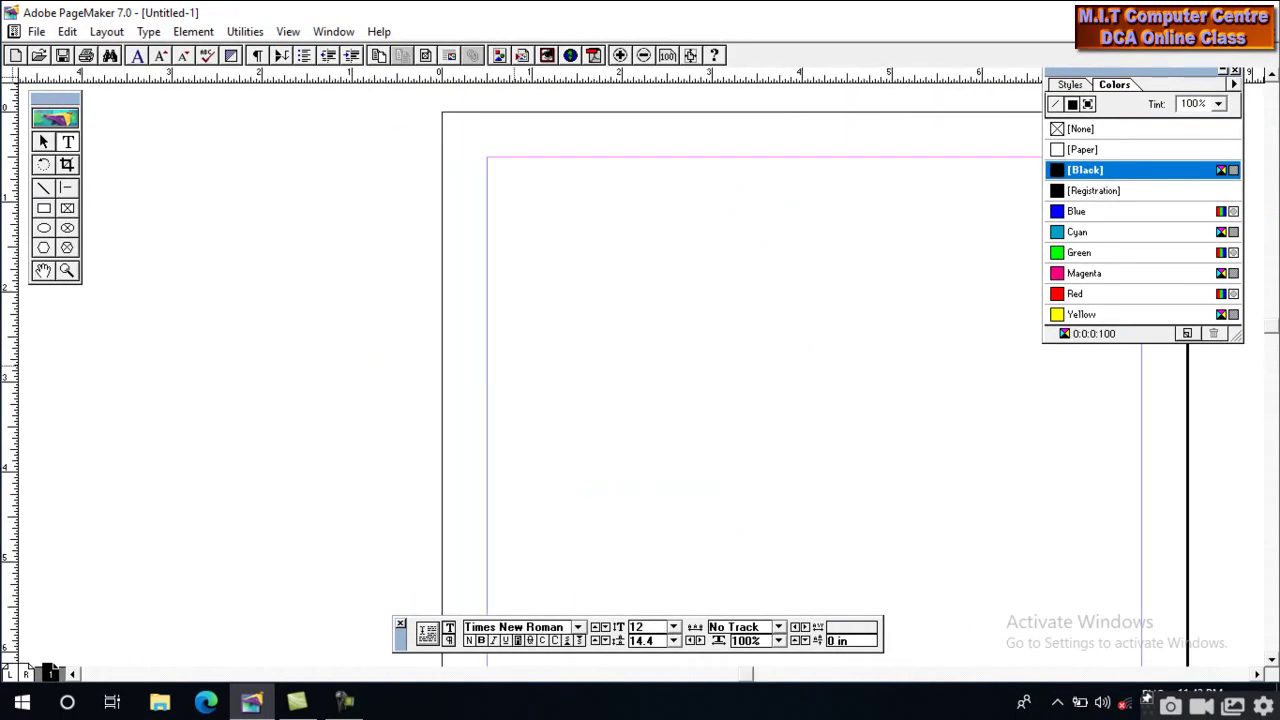
left_click(303, 39)
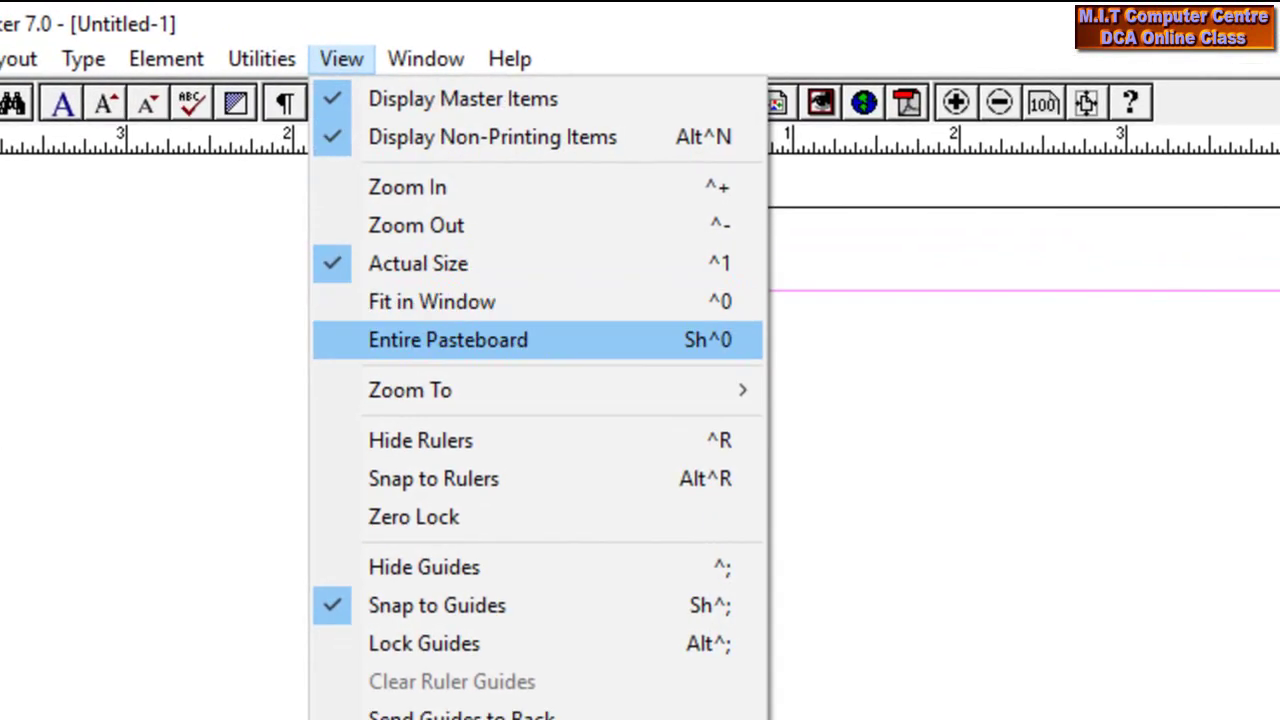
key("Return")
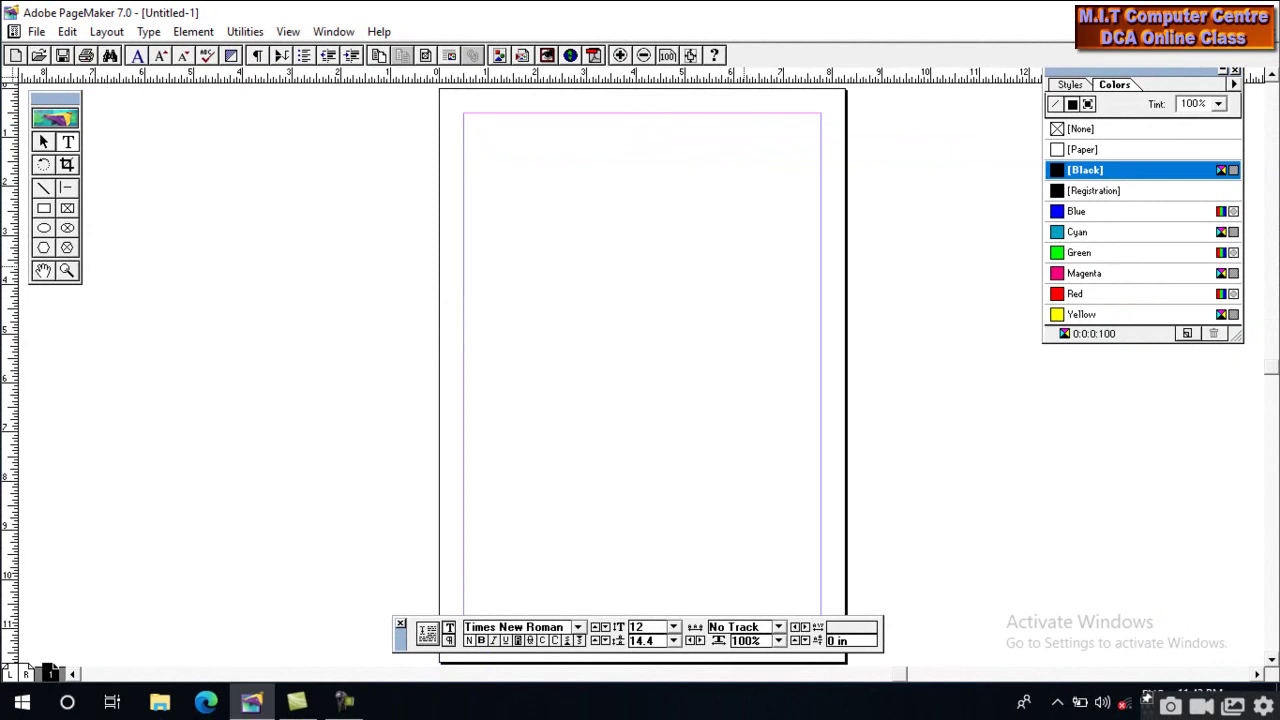
Display the page at Actual Size
right_click(491, 231)
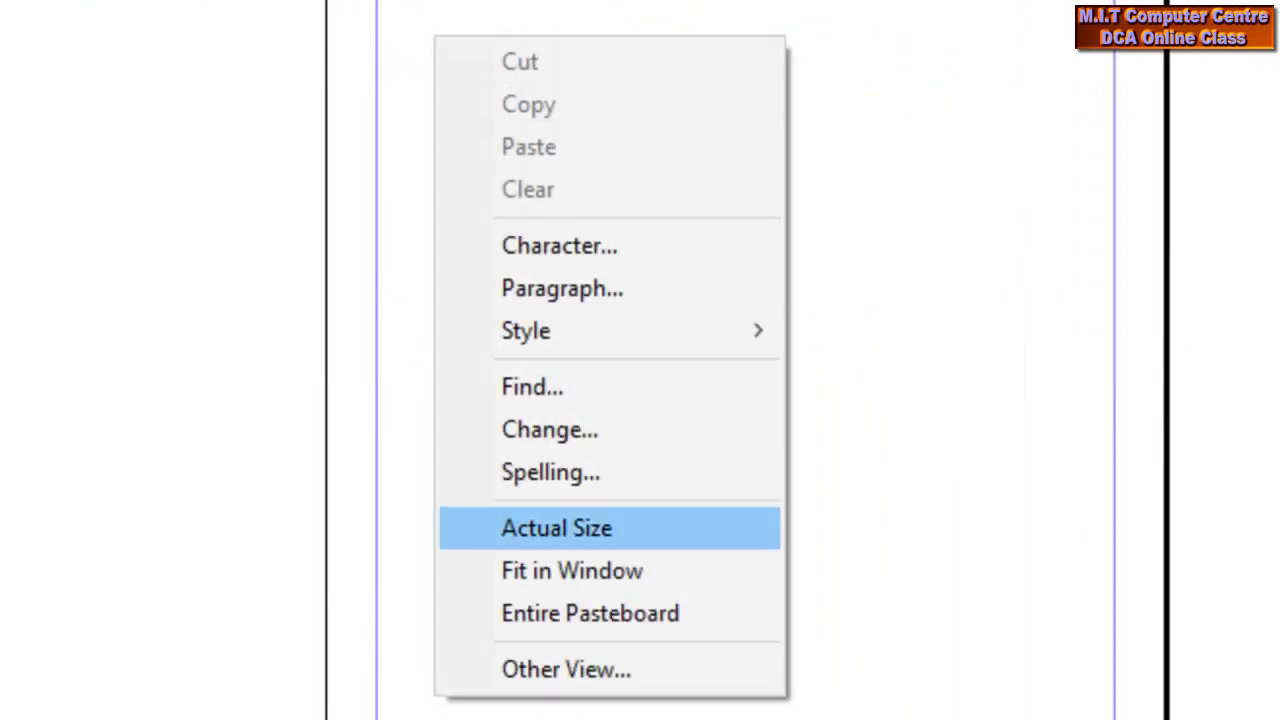
key("Down")
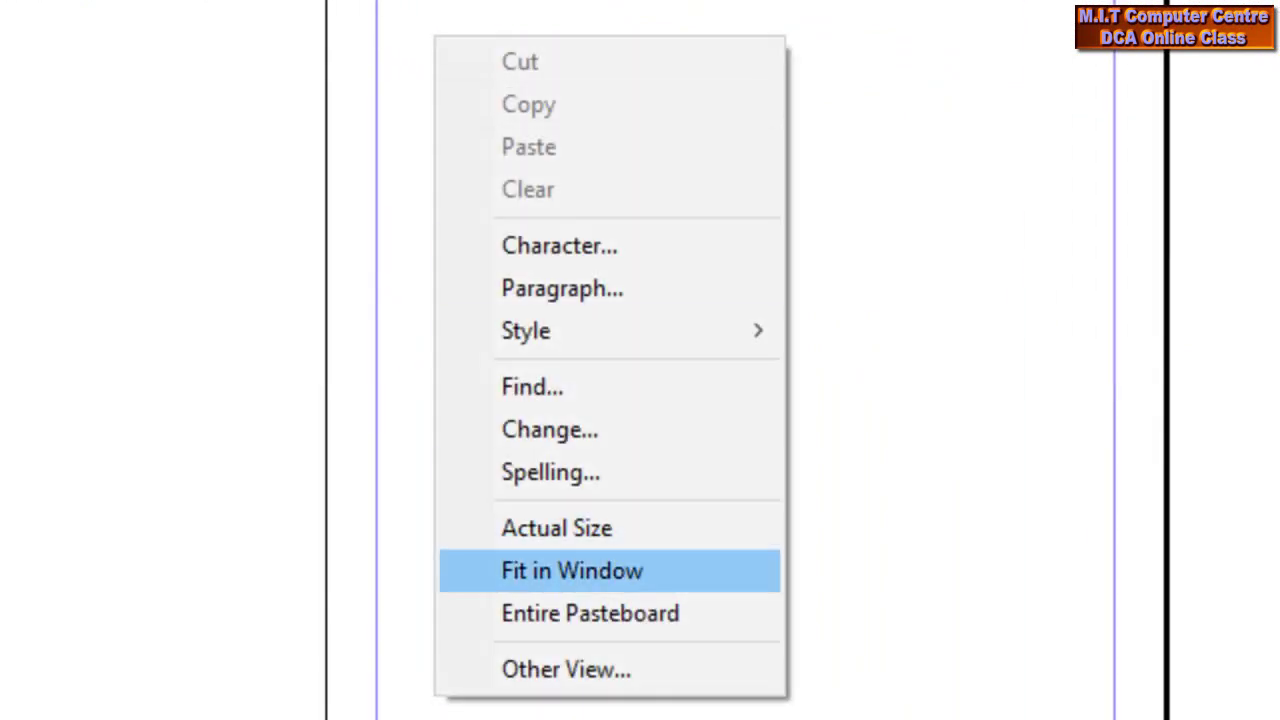
key("Up")
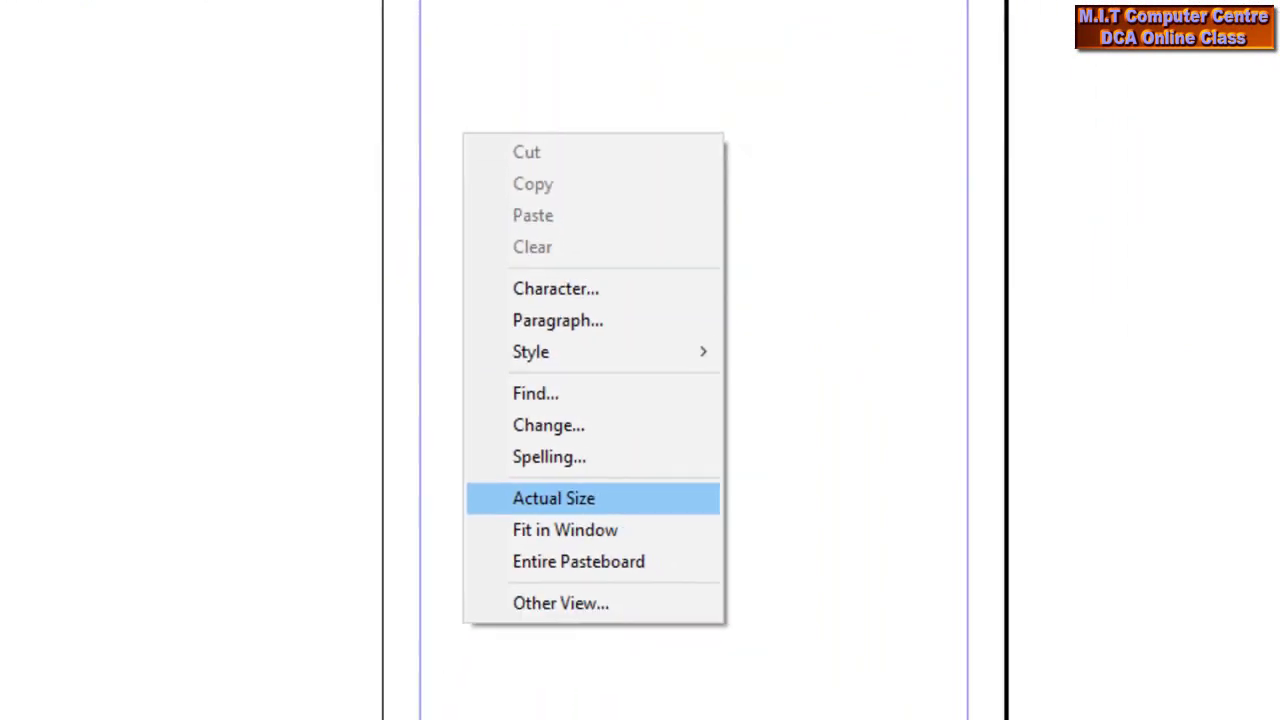
key("Return")
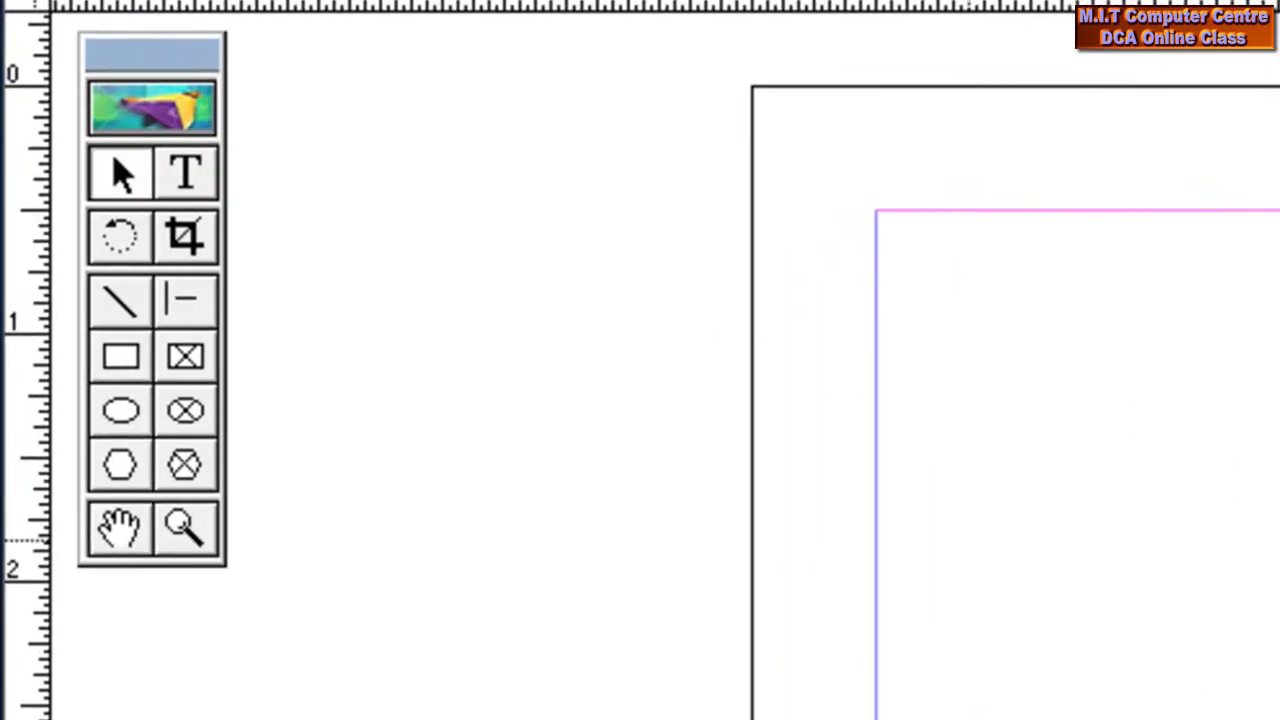
left_click(185, 172)
left_click(878, 334)
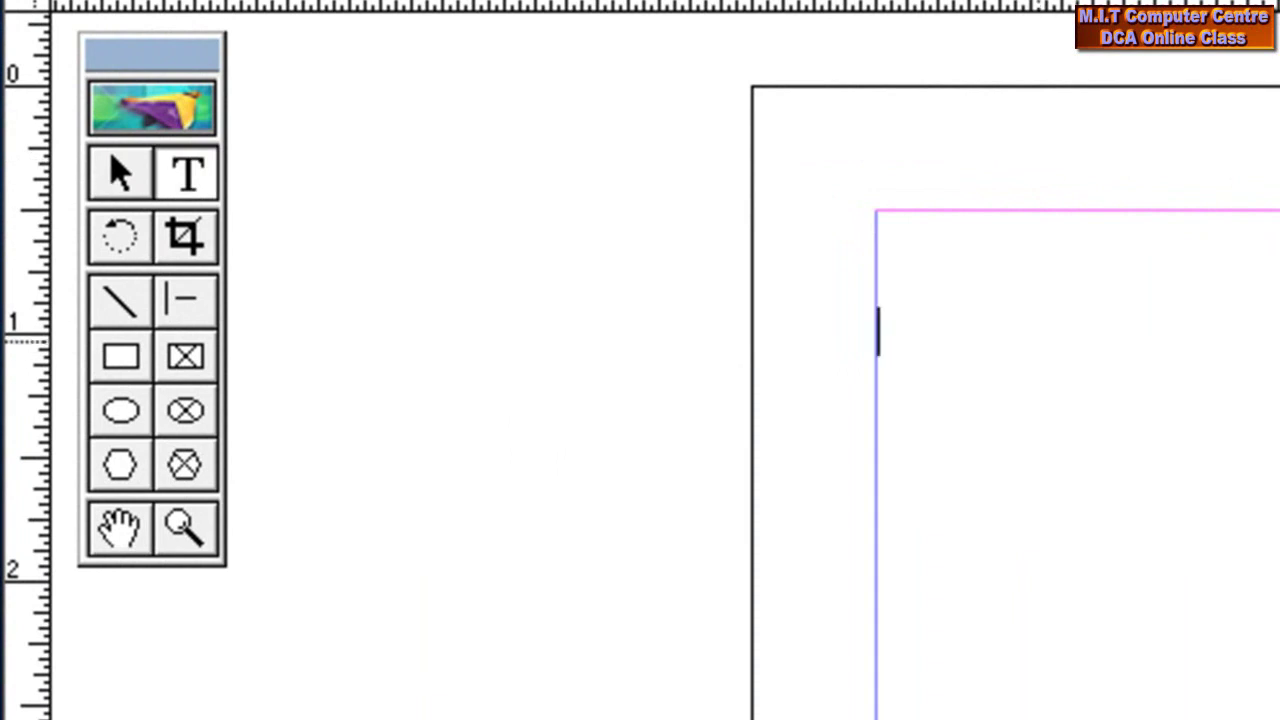
type("kjdhvd vkdh")
key("BackSpace")
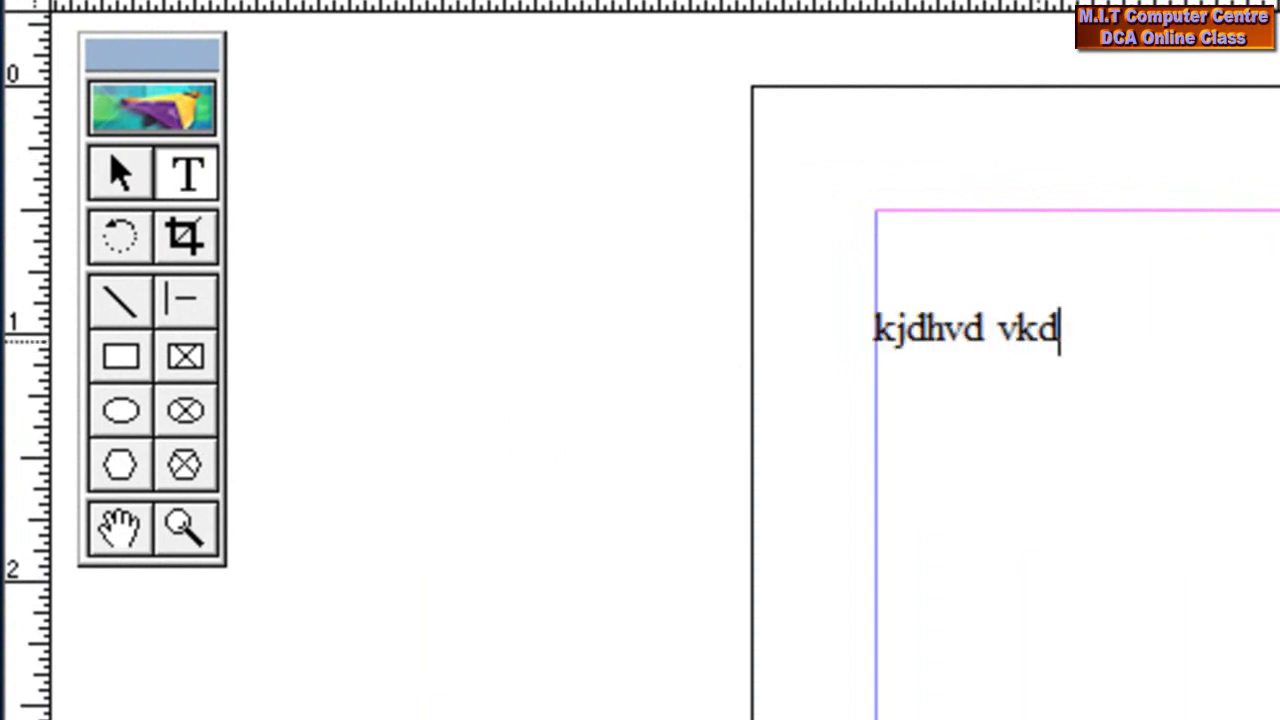
key("BackSpace")
key("BackSpace")
key("BackSpace")
key("BackSpace")
key("BackSpace")
key("BackSpace")
key("BackSpace")
key("BackSpace")
key("BackSpace")
key("BackSpace")
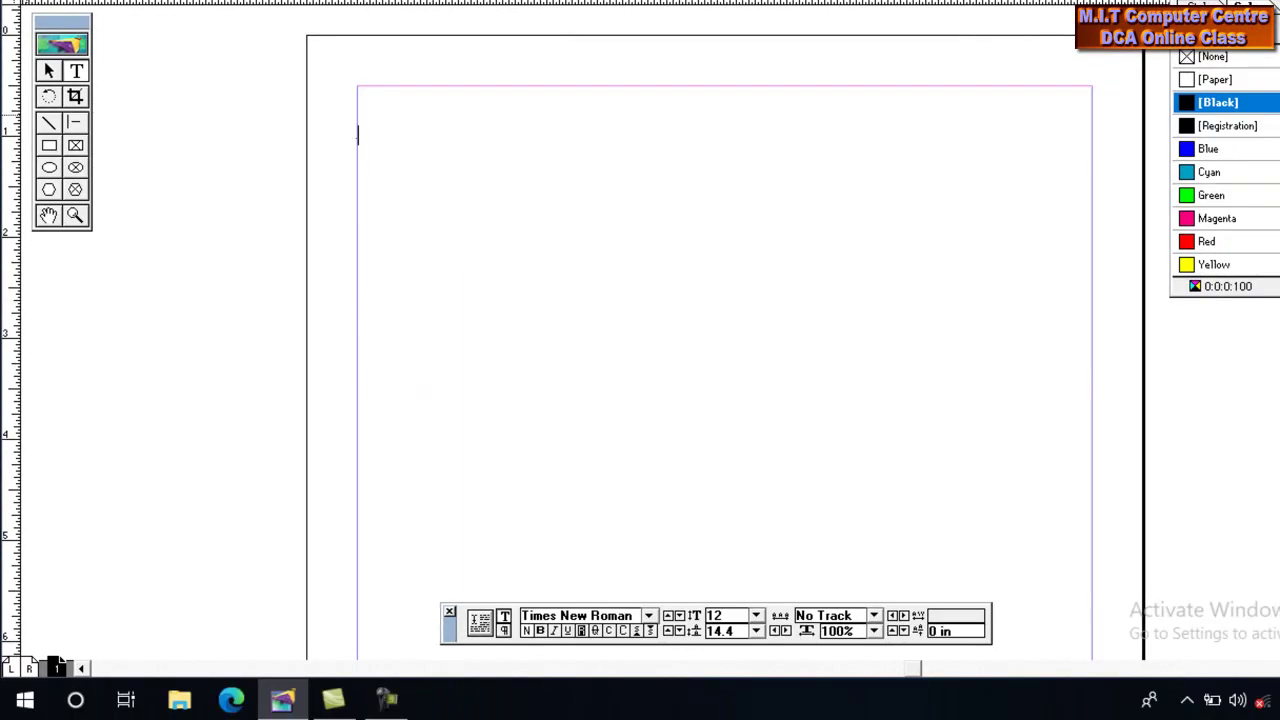
Add the text "When you create a publiction" at the inside margin near the top of the page
left_click(48, 215)
left_click_drag(633, 249, 562, 233)
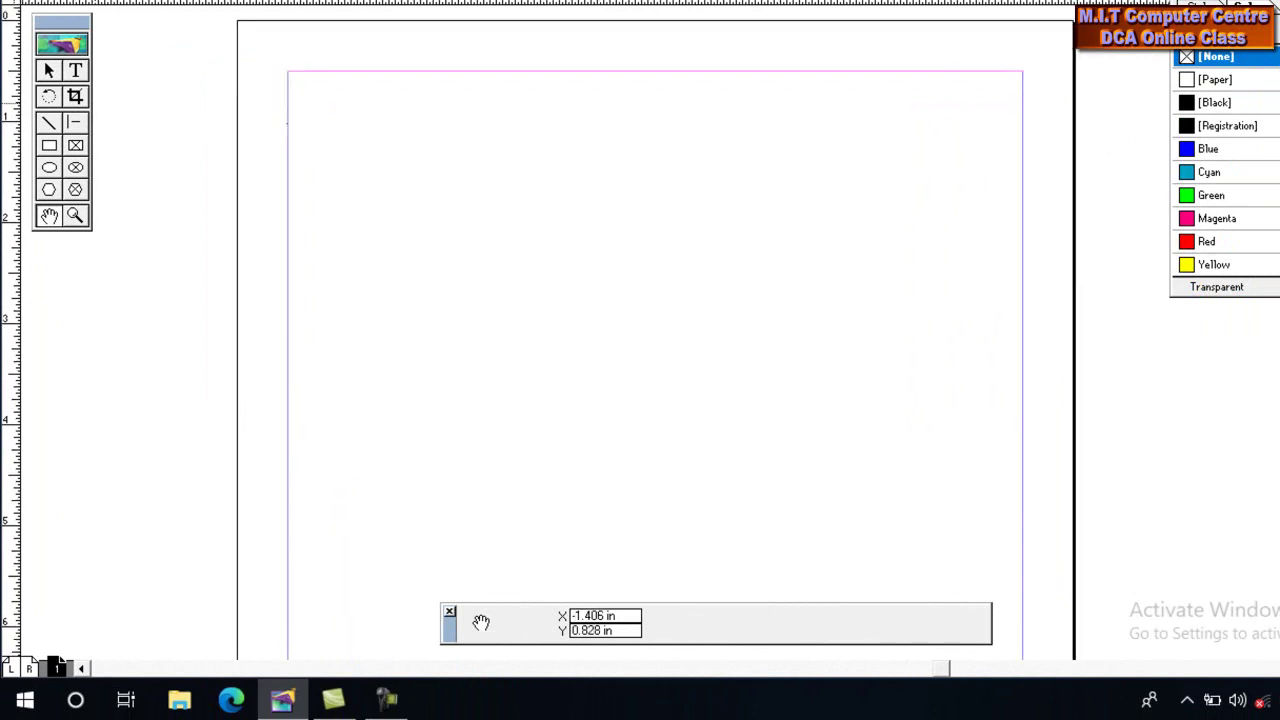
left_click(75, 70)
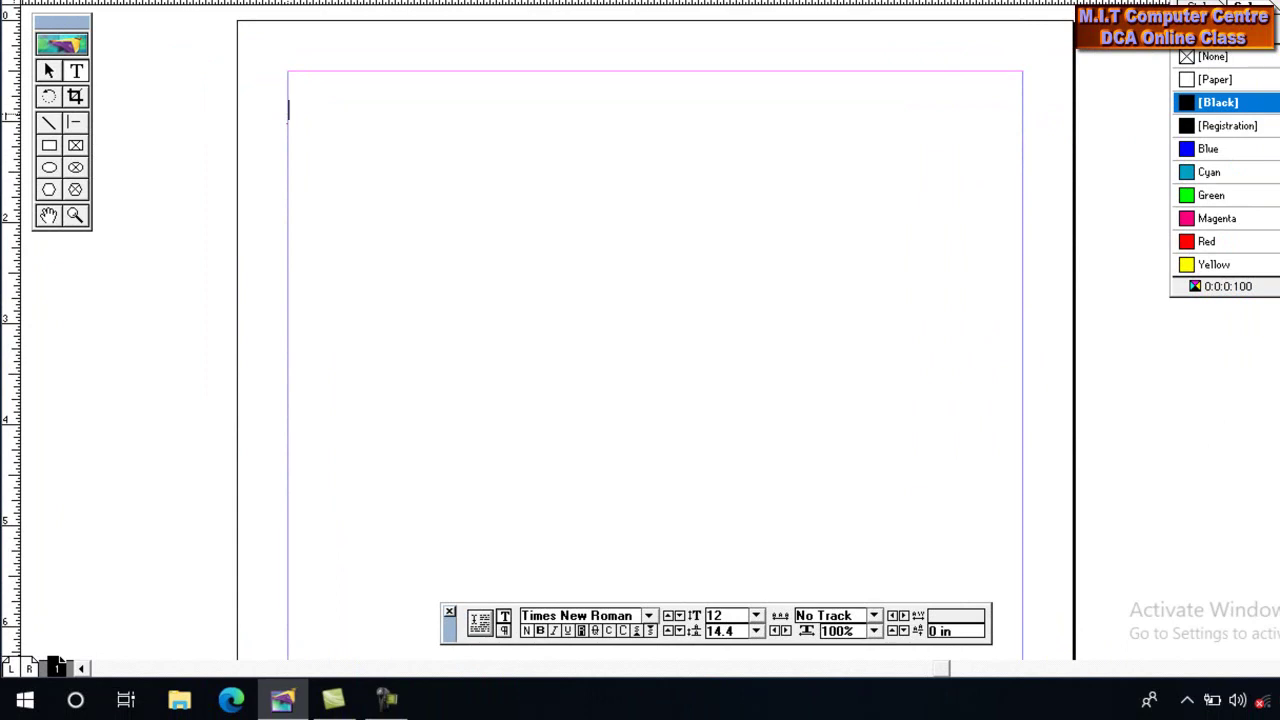
type("When ")
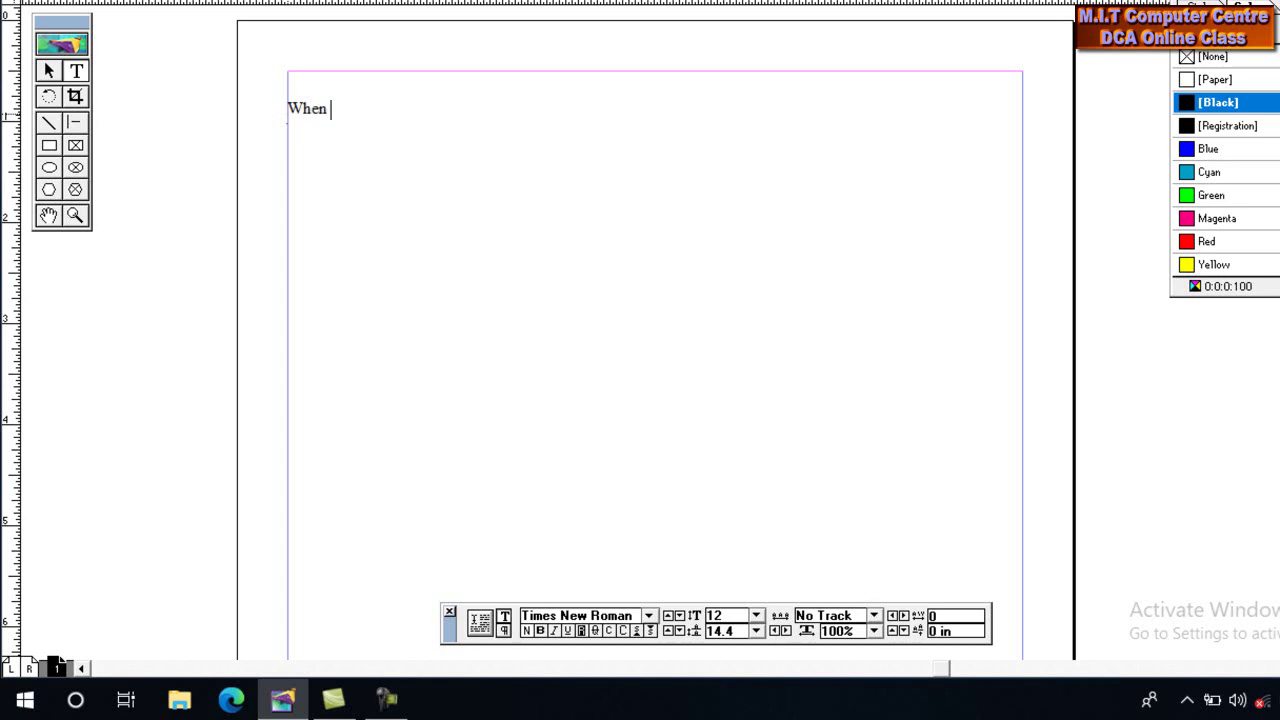
type("you create a publiction")
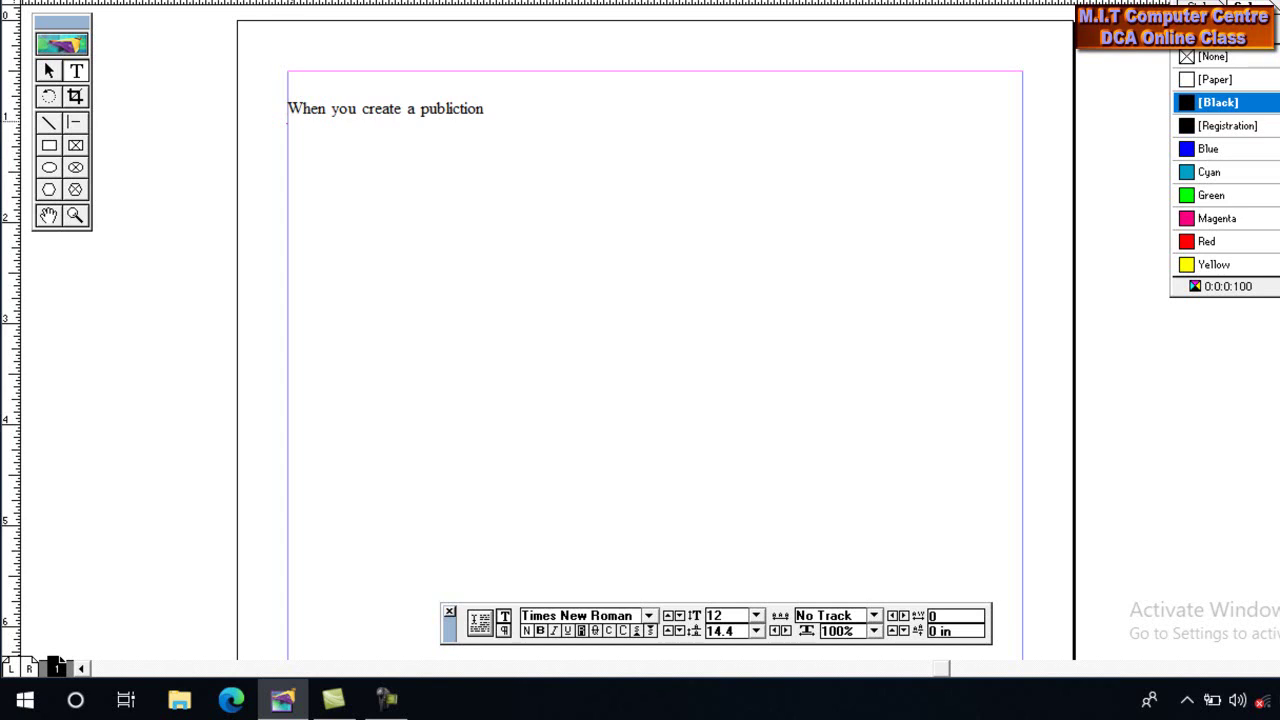
Cut the whole sentence and paste it repeatedly, one copy after another, until the paragraph spans eight lines
key("shift+End")
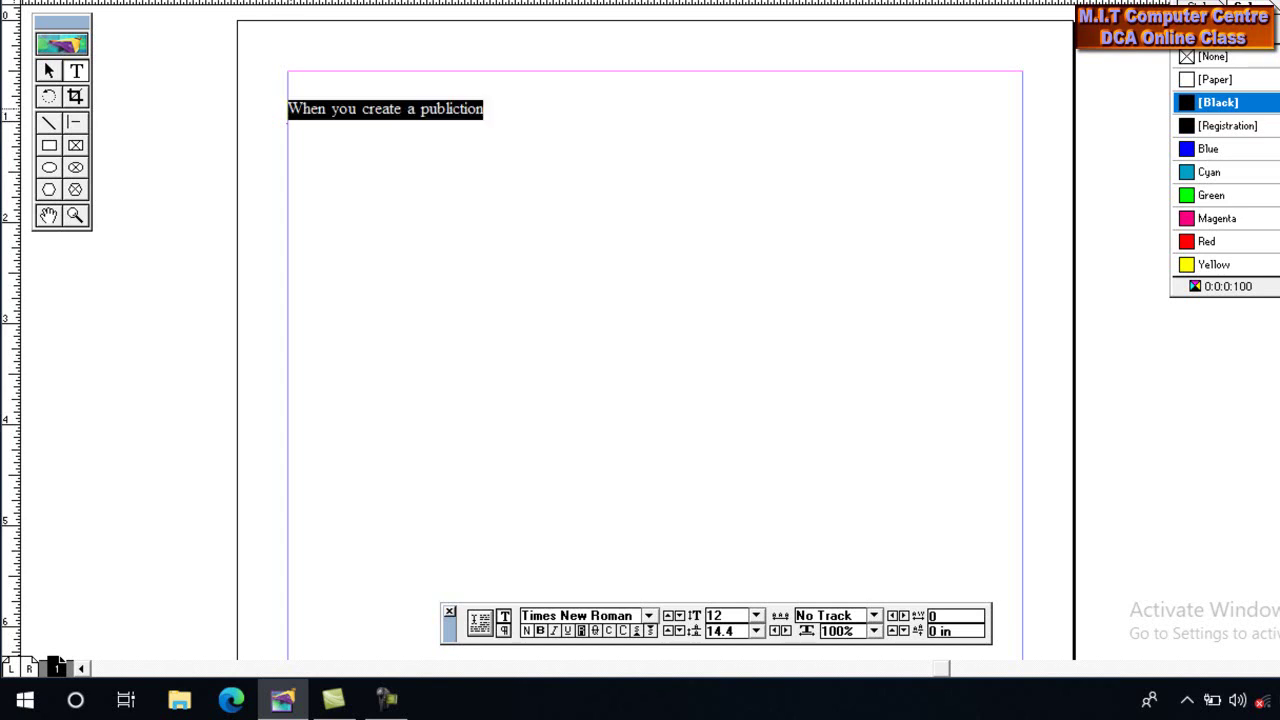
left_click(486, 110)
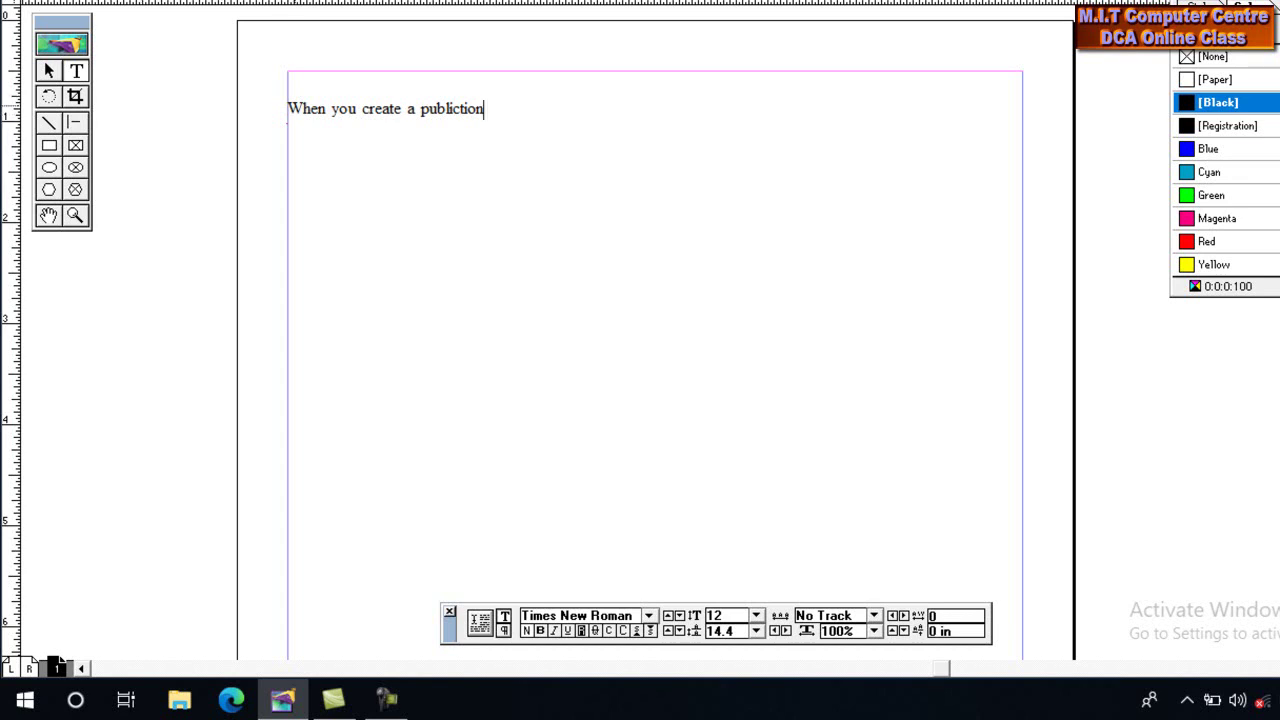
key("ctrl+a")
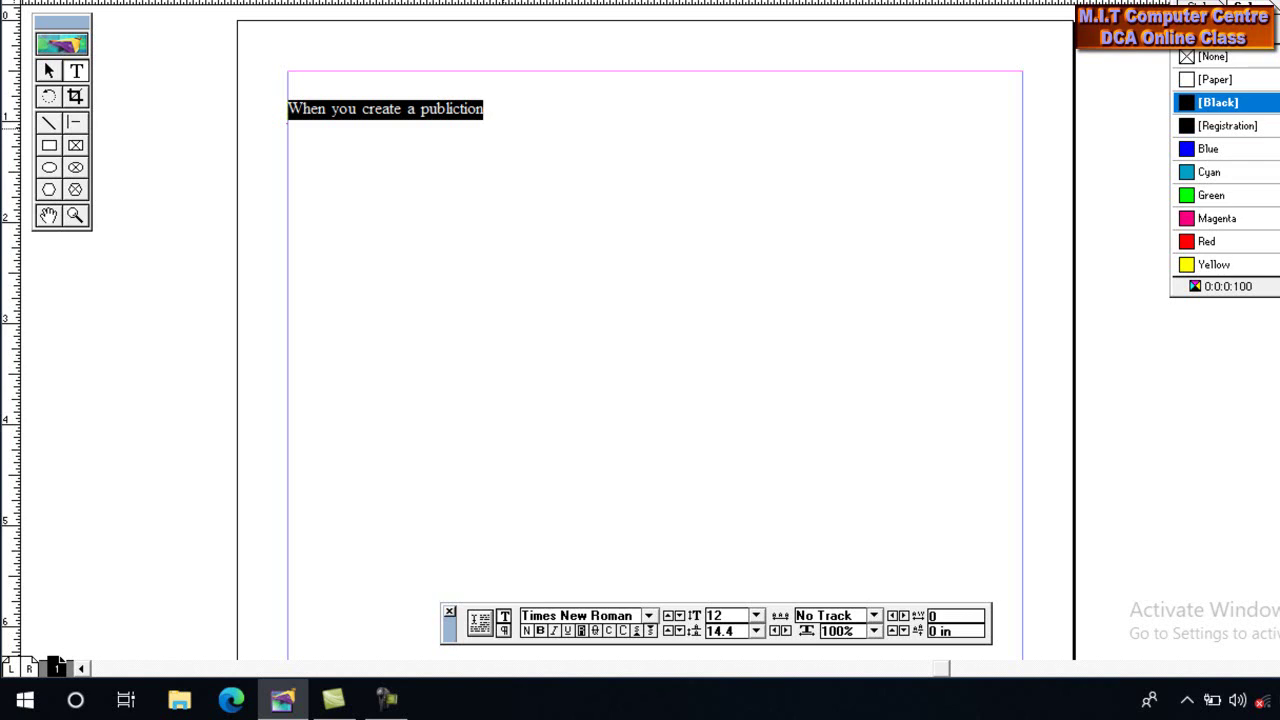
key("ctrl+x")
key("ctrl+v")
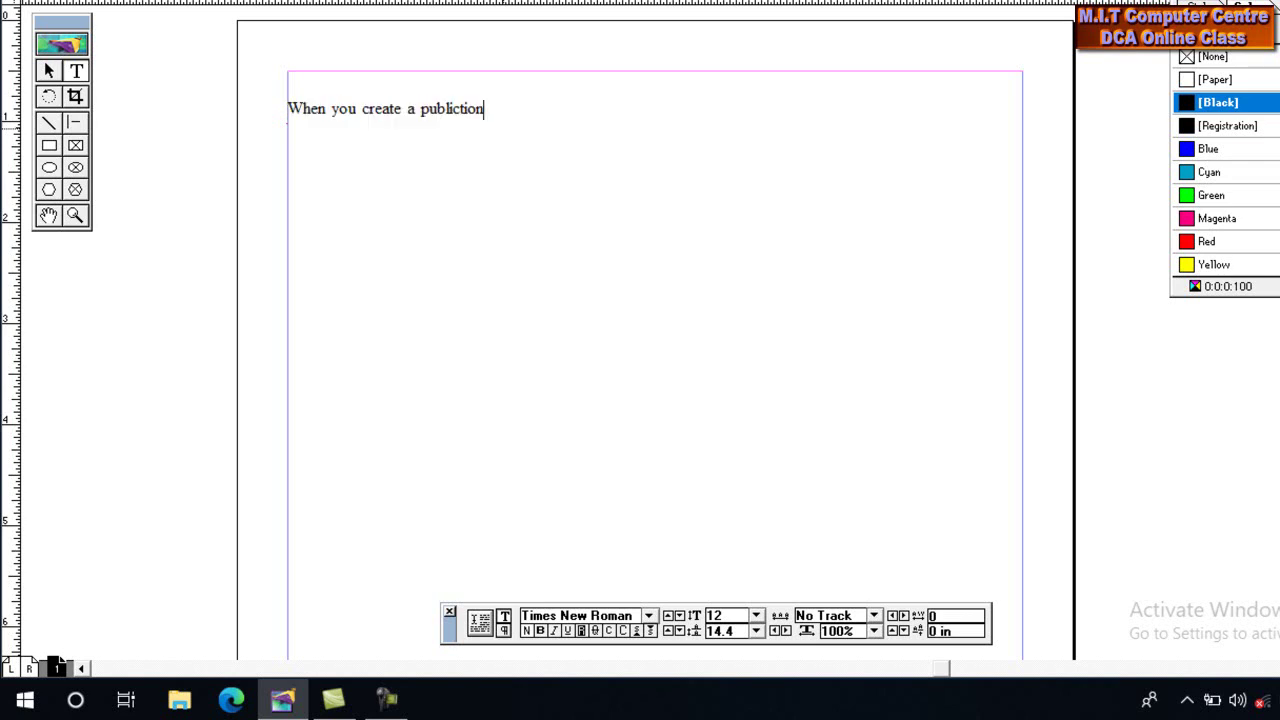
key("ctrl+v")
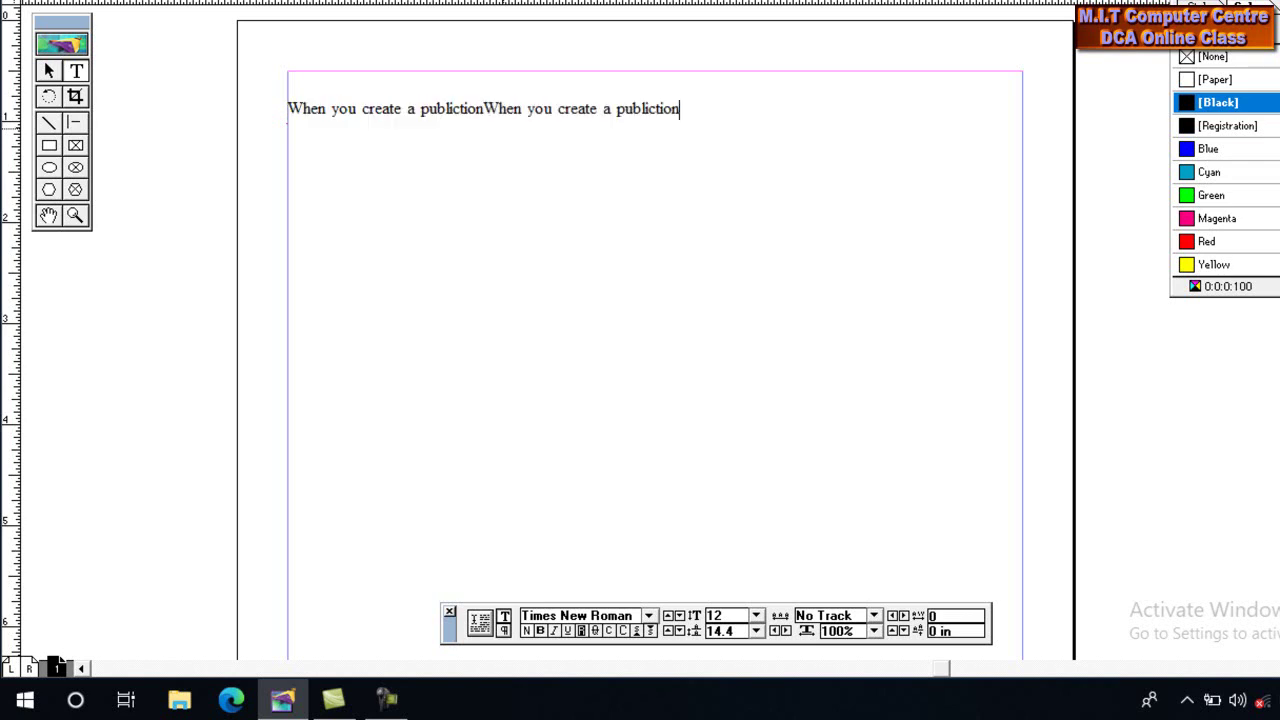
key("ctrl+v")
key("ctrl+v")
key("ctrl+v")
key("ctrl+v")
key("ctrl+v")
key("ctrl+v")
key("ctrl+v")
key("ctrl+v")
key("ctrl+v")
key("ctrl+v")
key("ctrl+v")
key("ctrl+v")
key("ctrl+v")
key("ctrl+v")
key("ctrl+v")
key("ctrl+v")
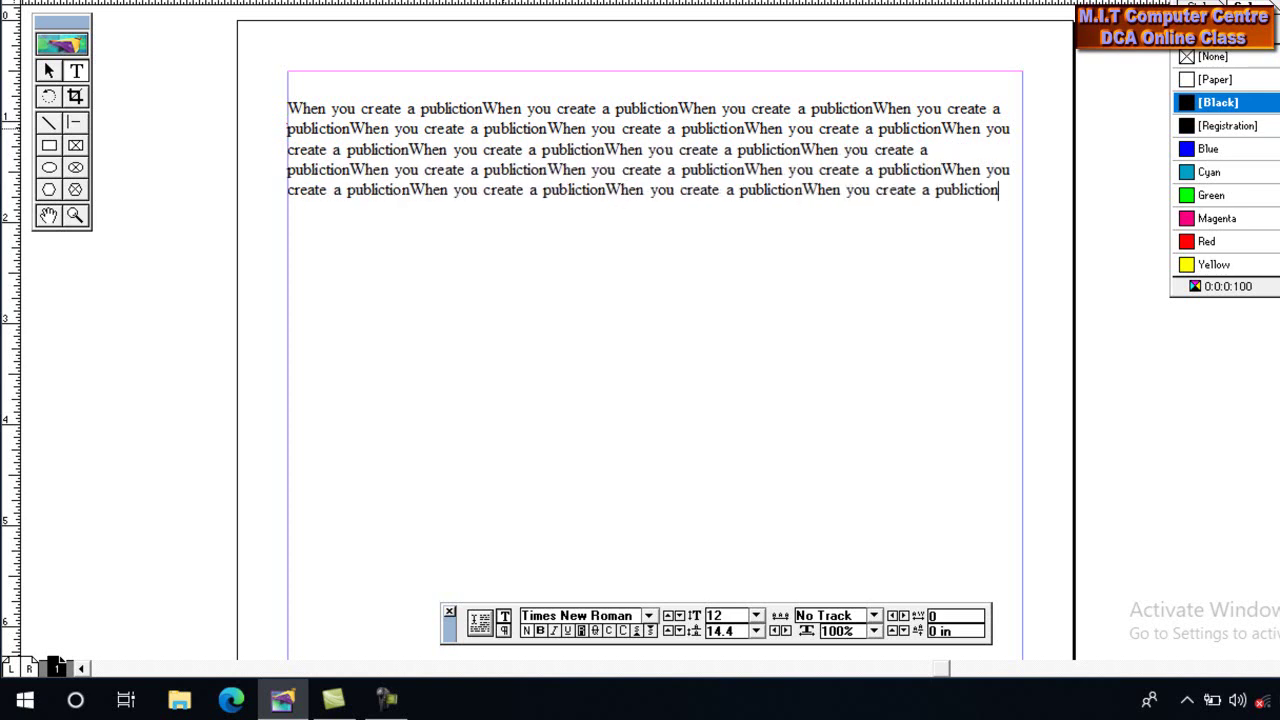
key("ctrl+v")
key("ctrl+v")
key("ctrl+v")
key("ctrl+v")
key("ctrl+v")
key("ctrl+v")
key("ctrl+v")
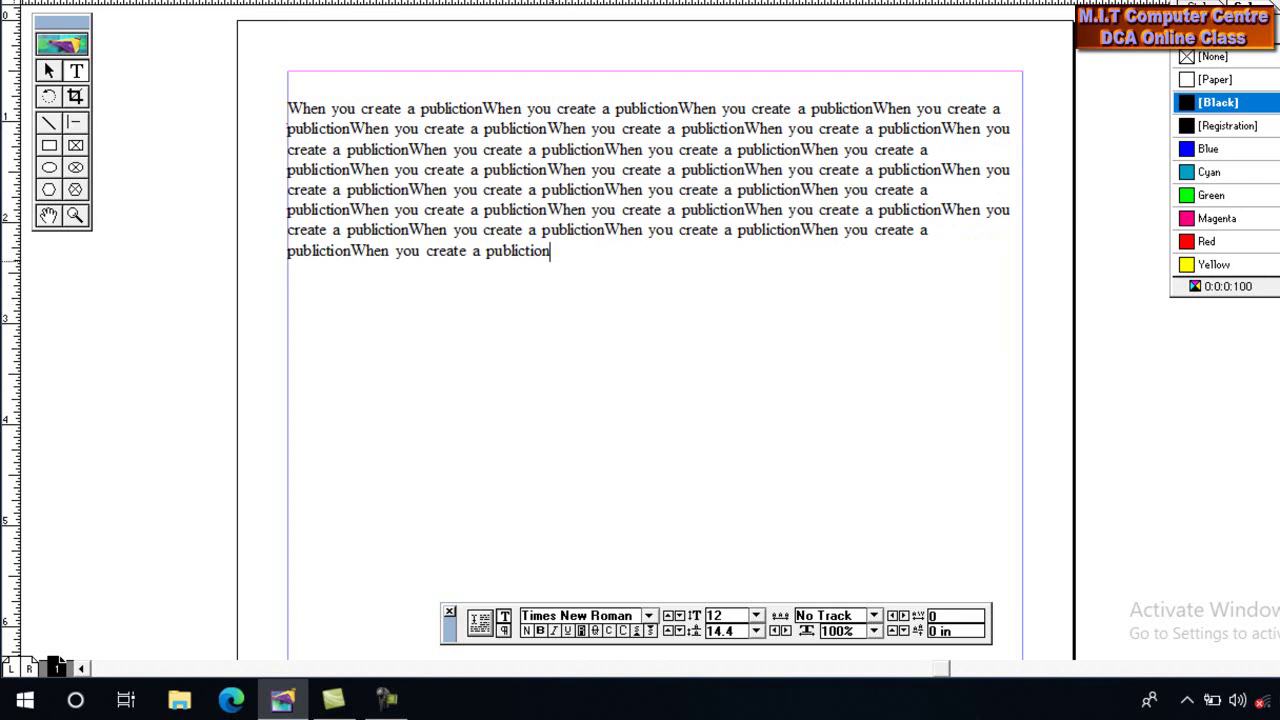
Italicize the entire eight-line paragraph
left_click_drag(550, 255, 288, 129)
key("shift+Up")
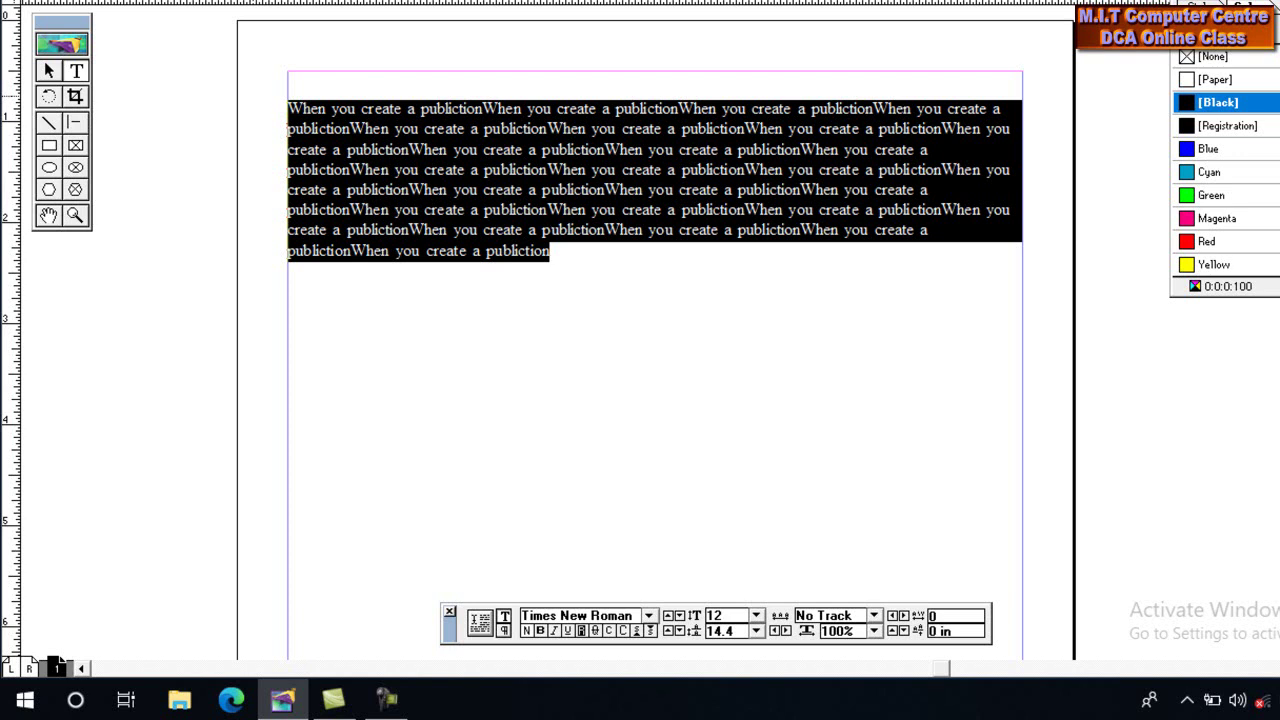
key("ctrl+shift+i")
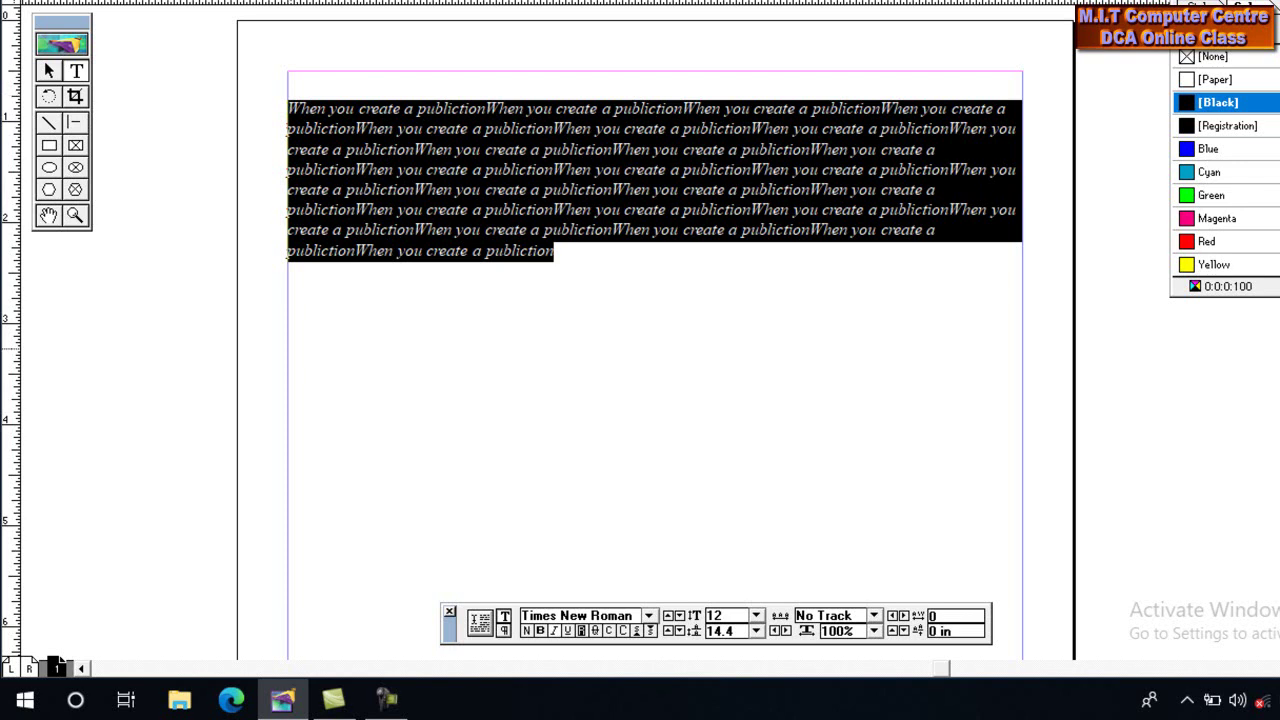
Paste the sentence "When you create a publiction" repeatedly below the italic paragraph to build a second eight-line paragraph
left_click(288, 112)
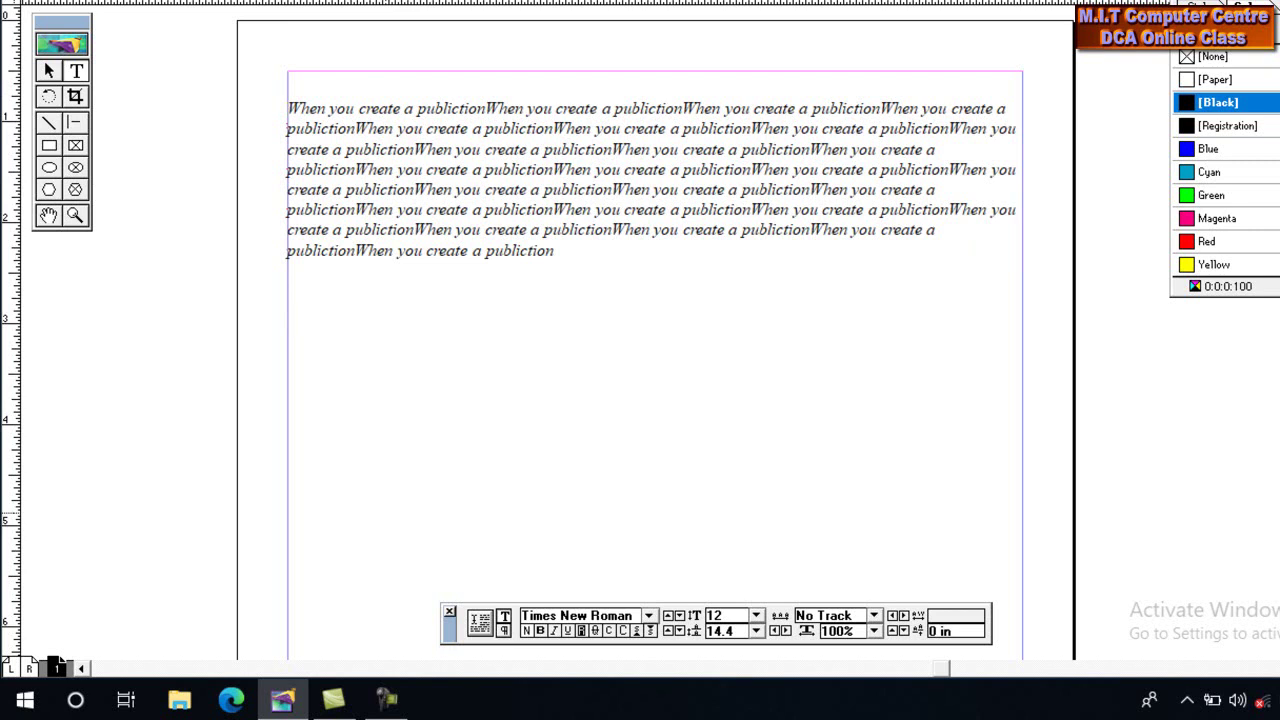
key("ctrl+v")
key("ctrl+v")
key("ctrl+v")
key("ctrl+v")
key("ctrl+v")
key("ctrl+v")
key("ctrl+v")
key("ctrl+v")
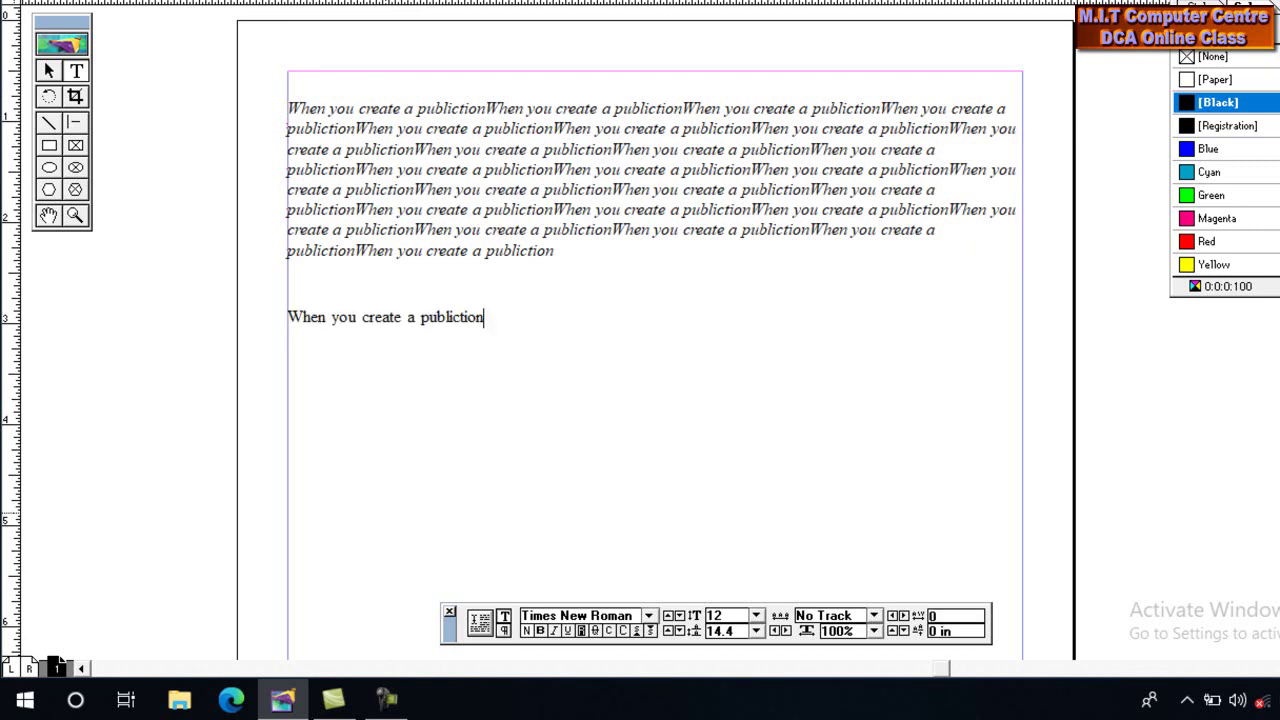
key("ctrl+v")
key("ctrl+v")
key("ctrl+v")
key("ctrl+v")
key("ctrl+v")
key("ctrl+v")
key("ctrl+v")
key("ctrl+v")
key("ctrl+v")
key("ctrl+v")
key("ctrl+v")
key("ctrl+v")
key("ctrl+v")
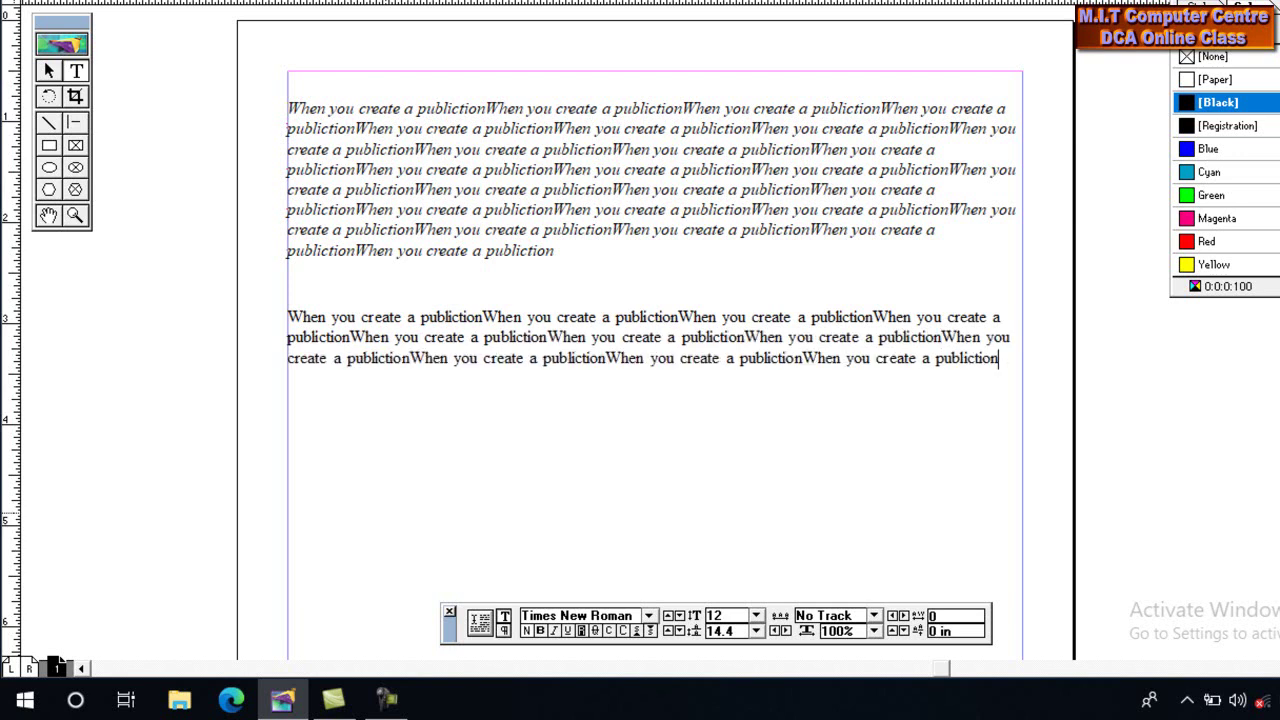
key("ctrl+v")
key("ctrl+v")
key("ctrl+v")
key("ctrl+v")
key("ctrl+v")
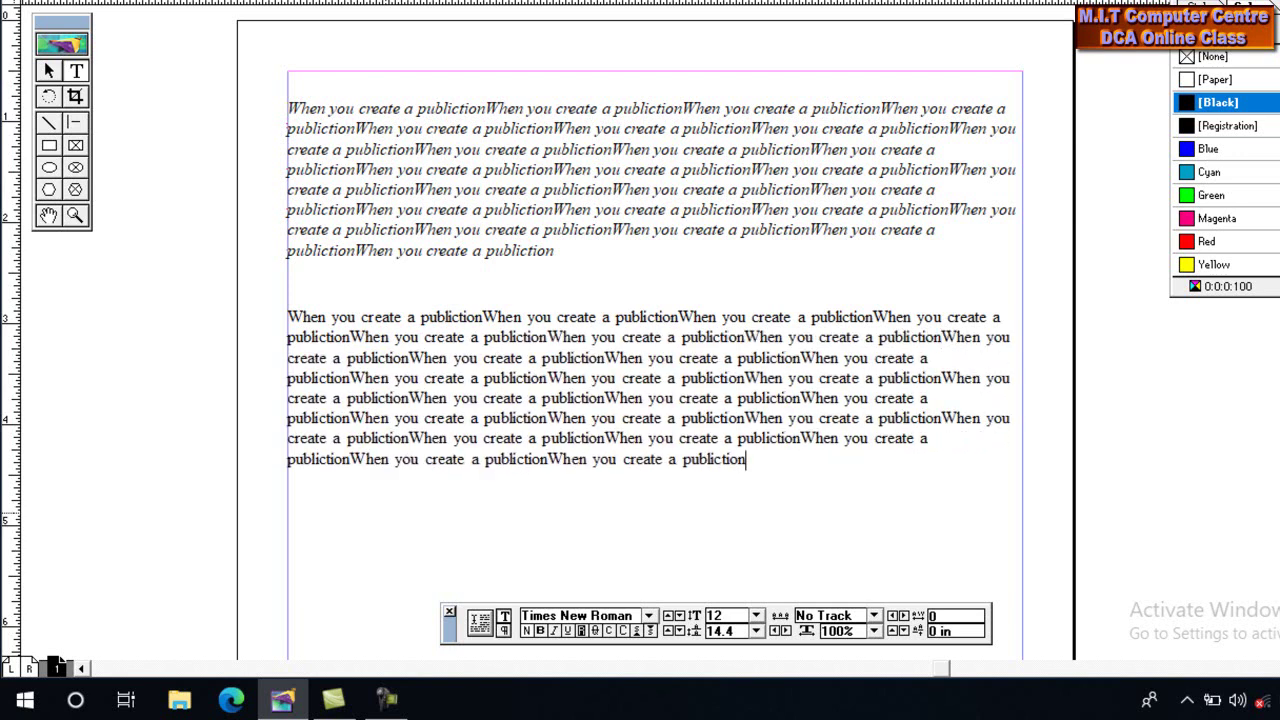
Right-align the entire second paragraph and make it bold
left_click_drag(746, 459, 288, 317)
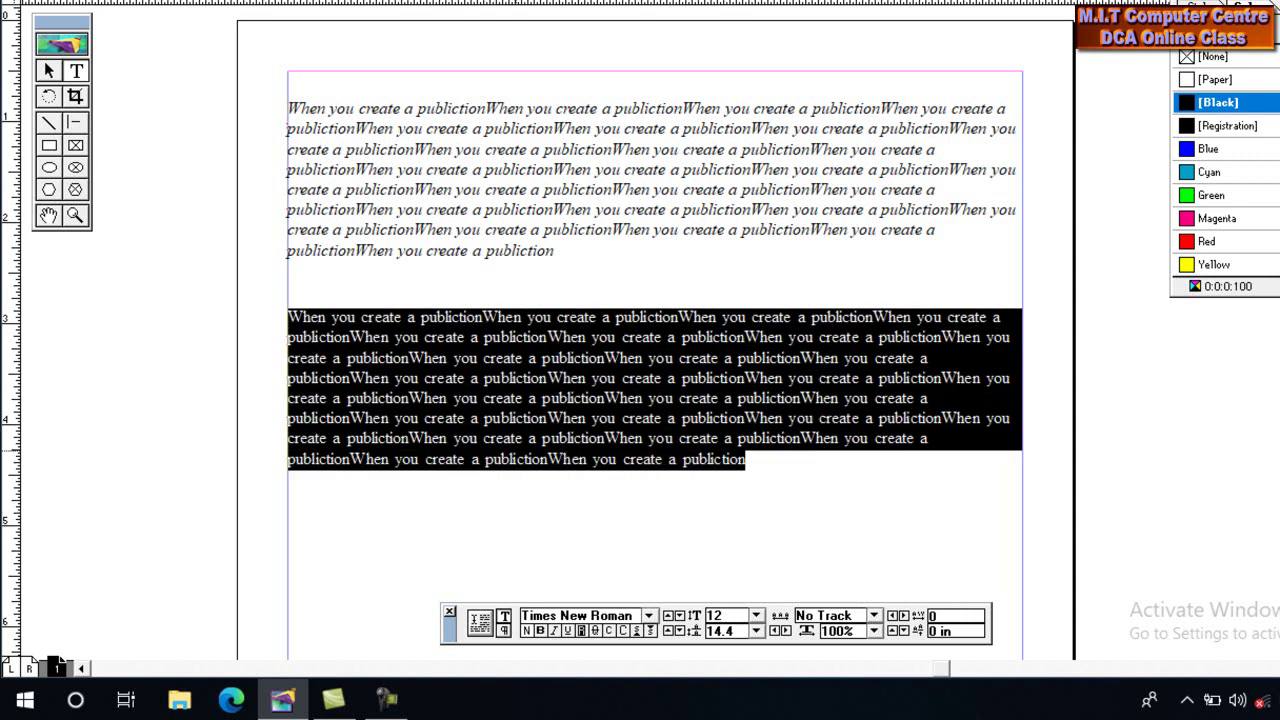
left_click(288, 481)
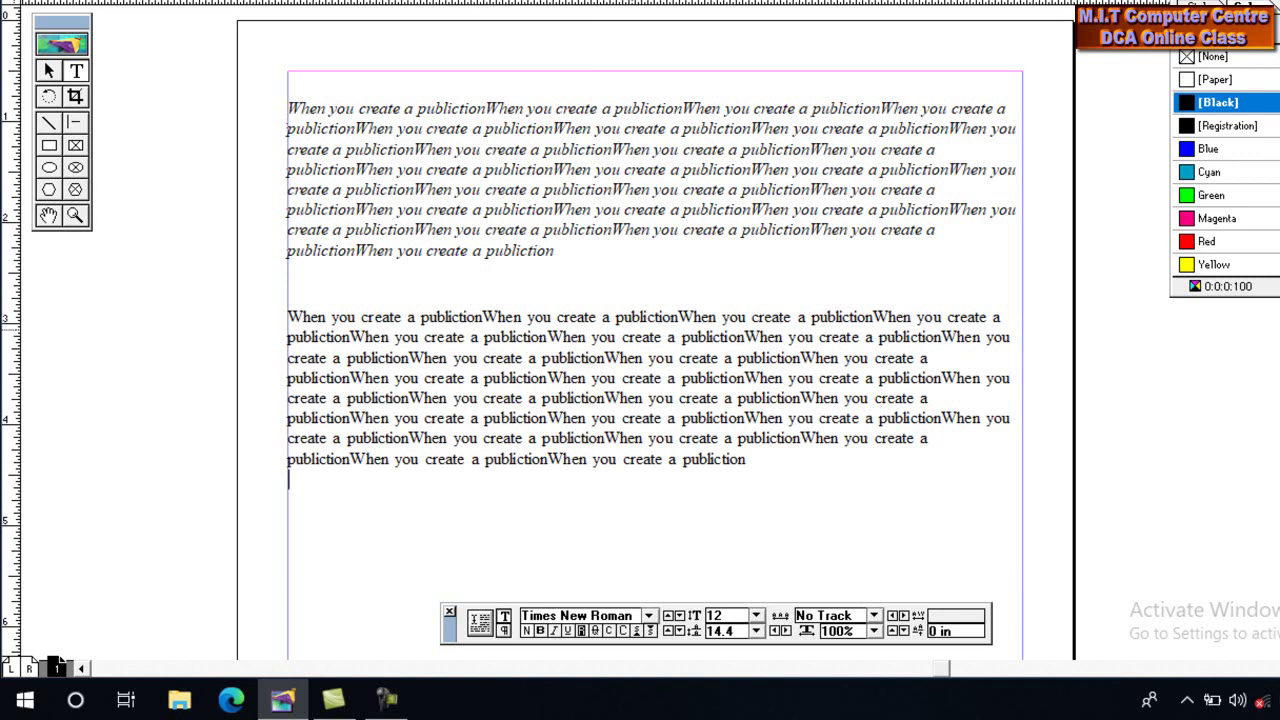
left_click_drag(615, 317, 745, 459)
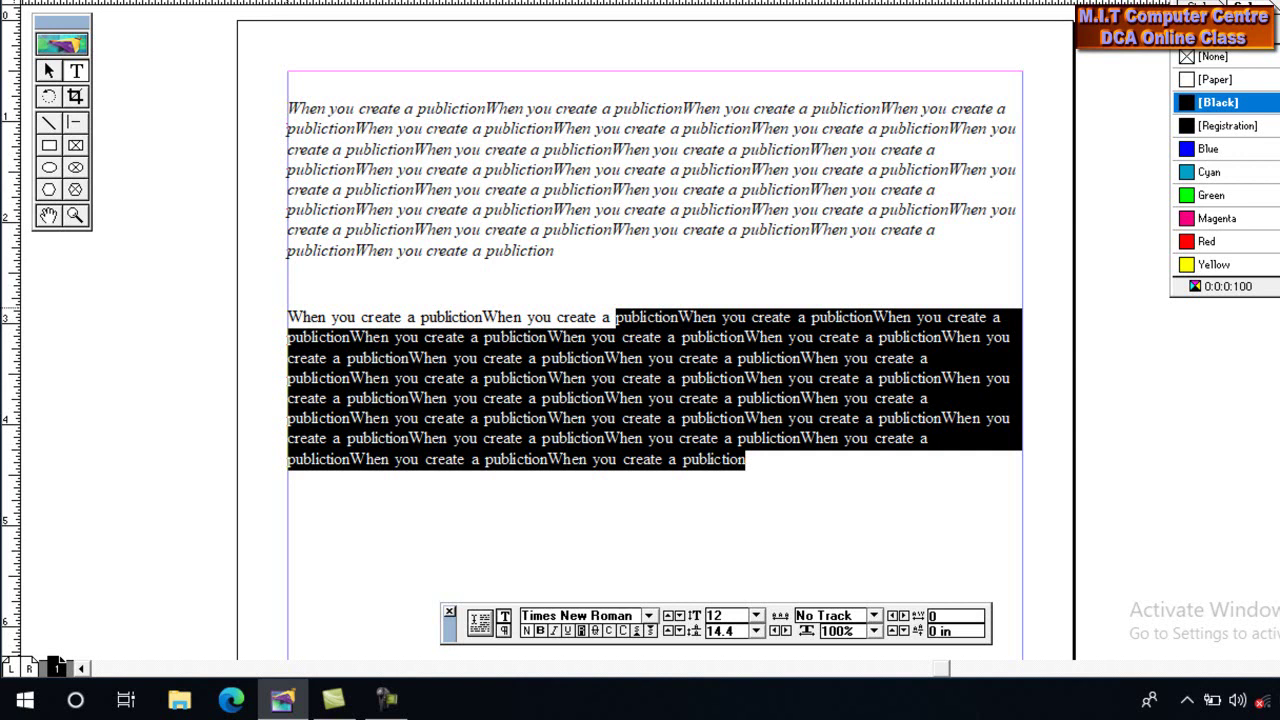
mouse_move(288, 317)
left_mouse_down()
mouse_move(746, 470)
mouse_move(288, 316)
left_mouse_up()
left_click(750, 462)
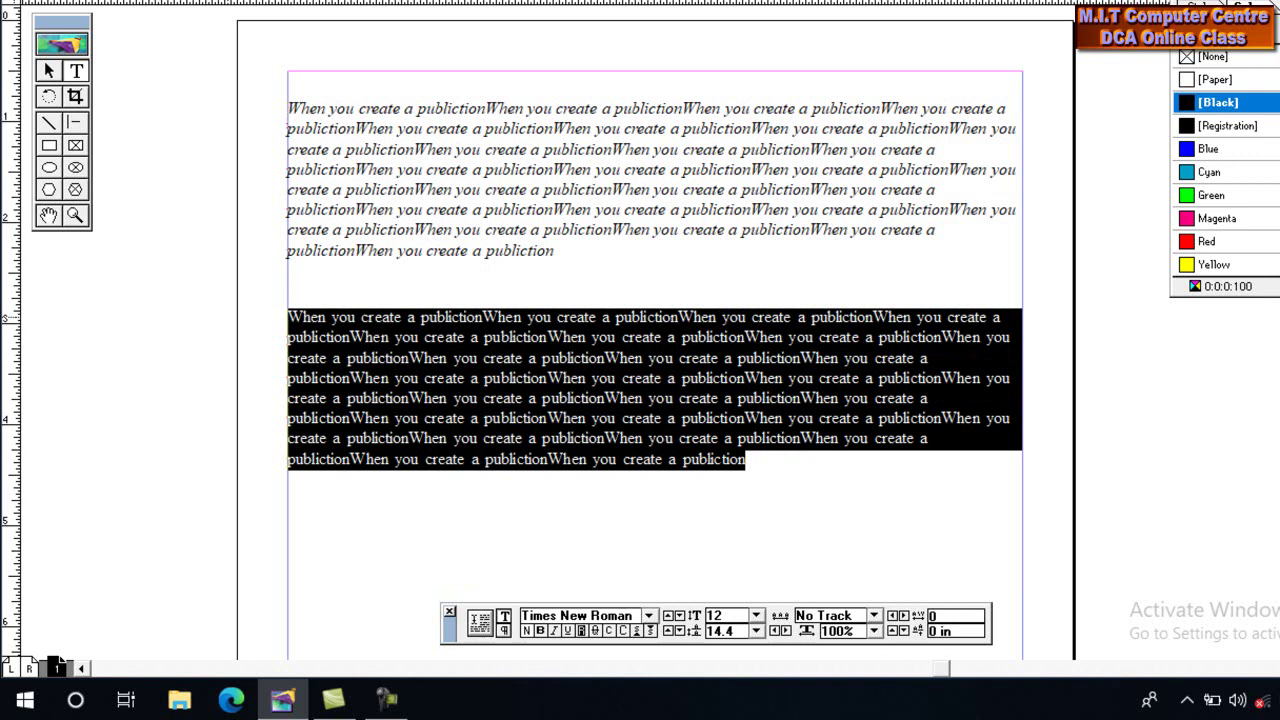
key("ctrl+shift+r")
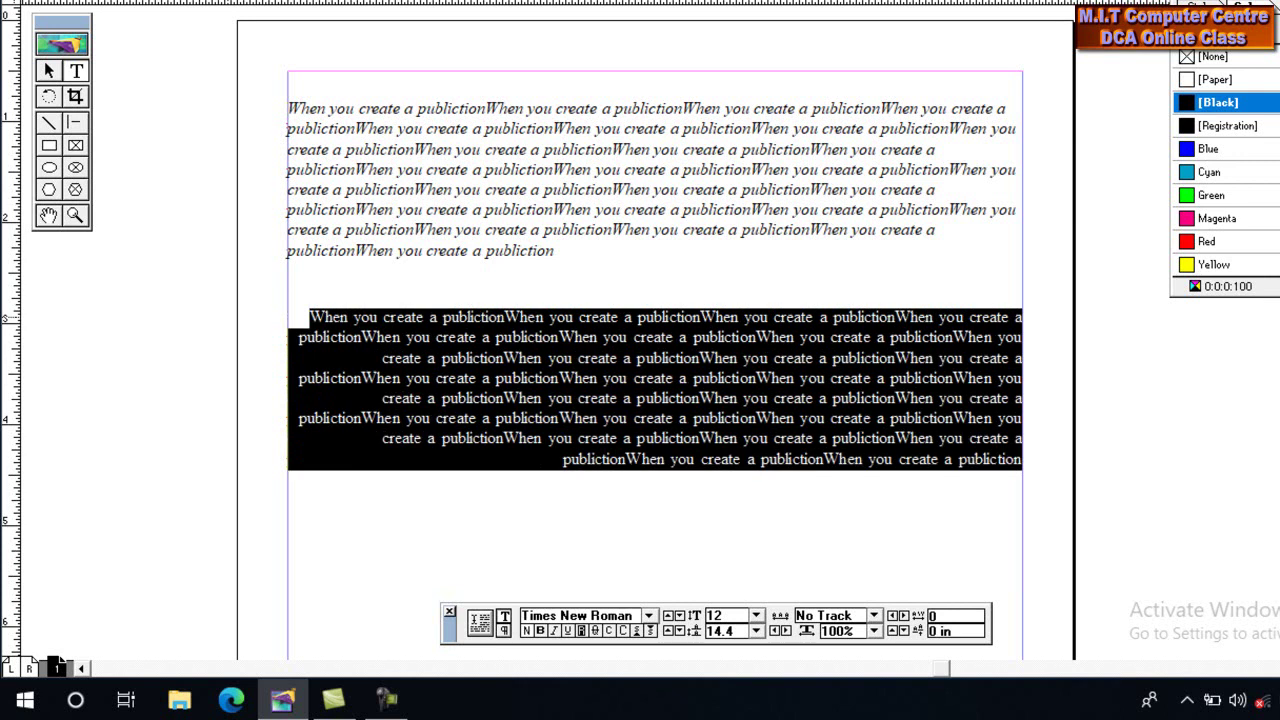
key("ctrl+shift+b")
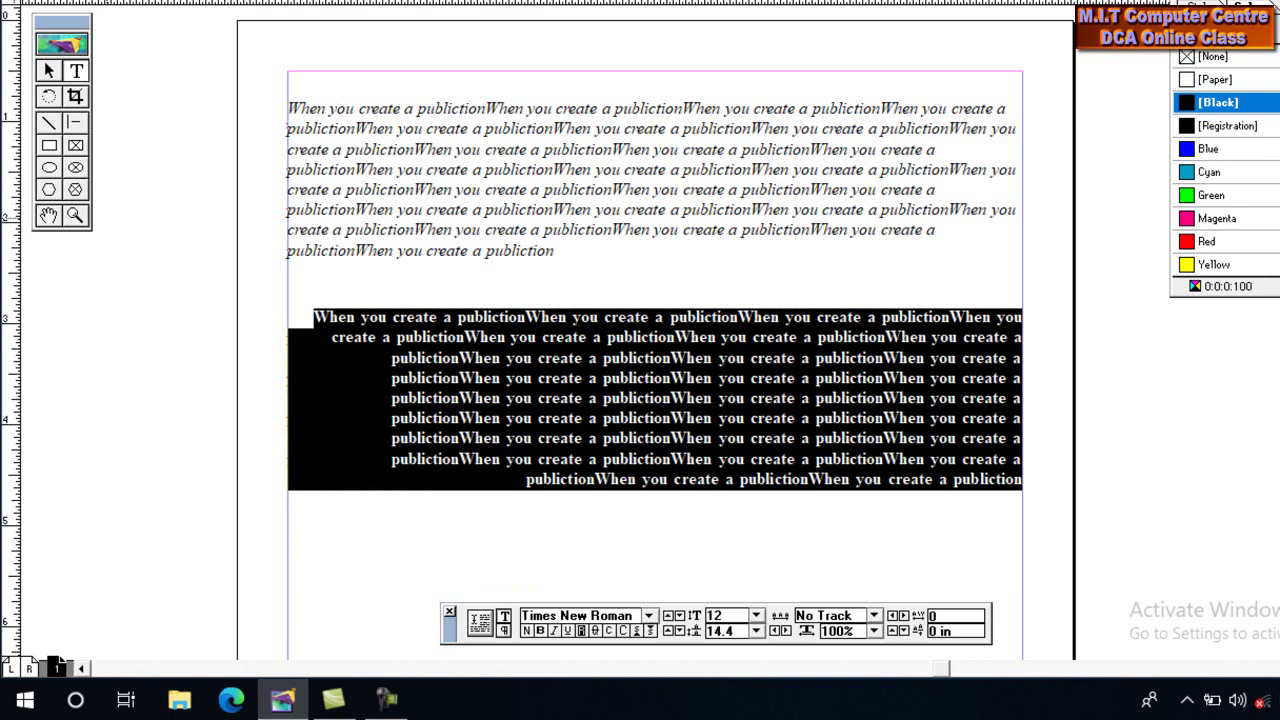
Build a third eight-line paragraph below the bold one by repeatedly pasting "When you create a publiction" from the inside margin
left_click(48, 215)
left_click_drag(813, 497, 815, 212)
left_click_drag(791, 306, 824, 178)
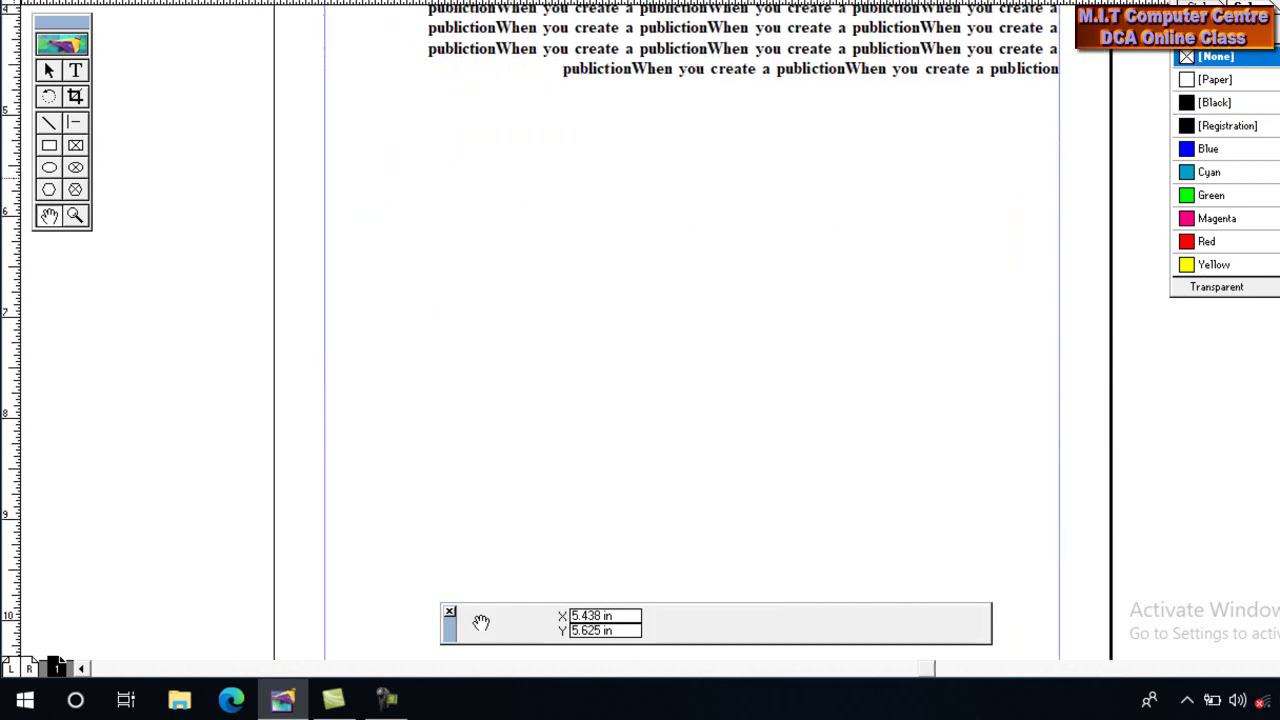
left_click(76, 70)
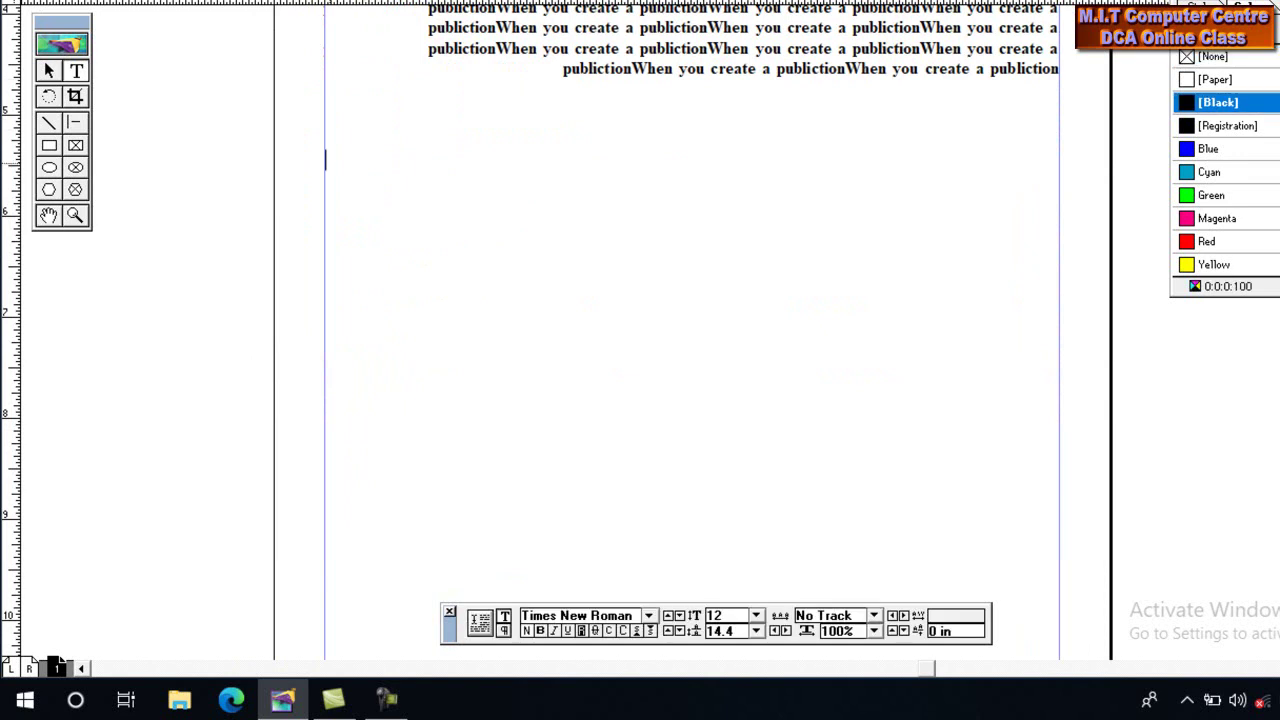
key("ctrl+v")
key("ctrl+v")
key("ctrl+v")
key("ctrl+v")
key("ctrl+v")
key("ctrl+v")
key("ctrl+v")
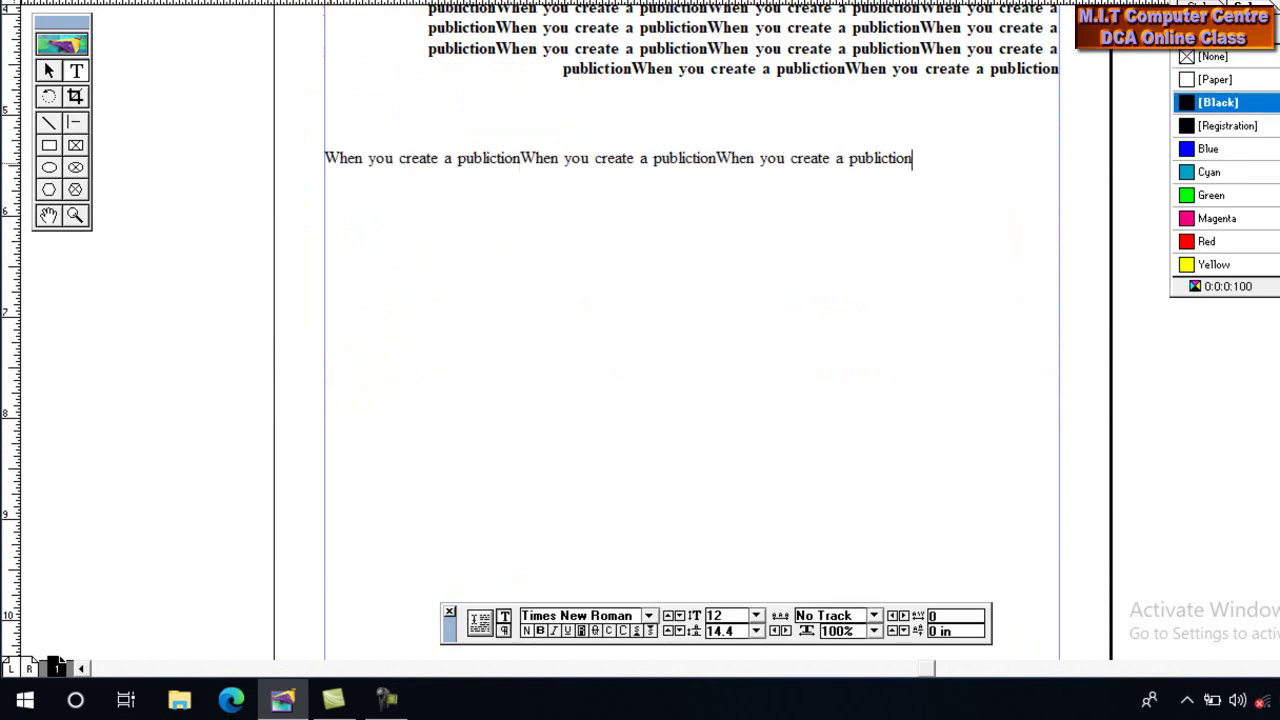
key("ctrl+v")
key("ctrl+v")
key("ctrl+v")
key("ctrl+v")
key("ctrl+v")
key("ctrl+v")
key("ctrl+v")
key("ctrl+v")
key("ctrl+v")
key("ctrl+v")
key("ctrl+v")
key("ctrl+v")
key("ctrl+v")
key("ctrl+v")
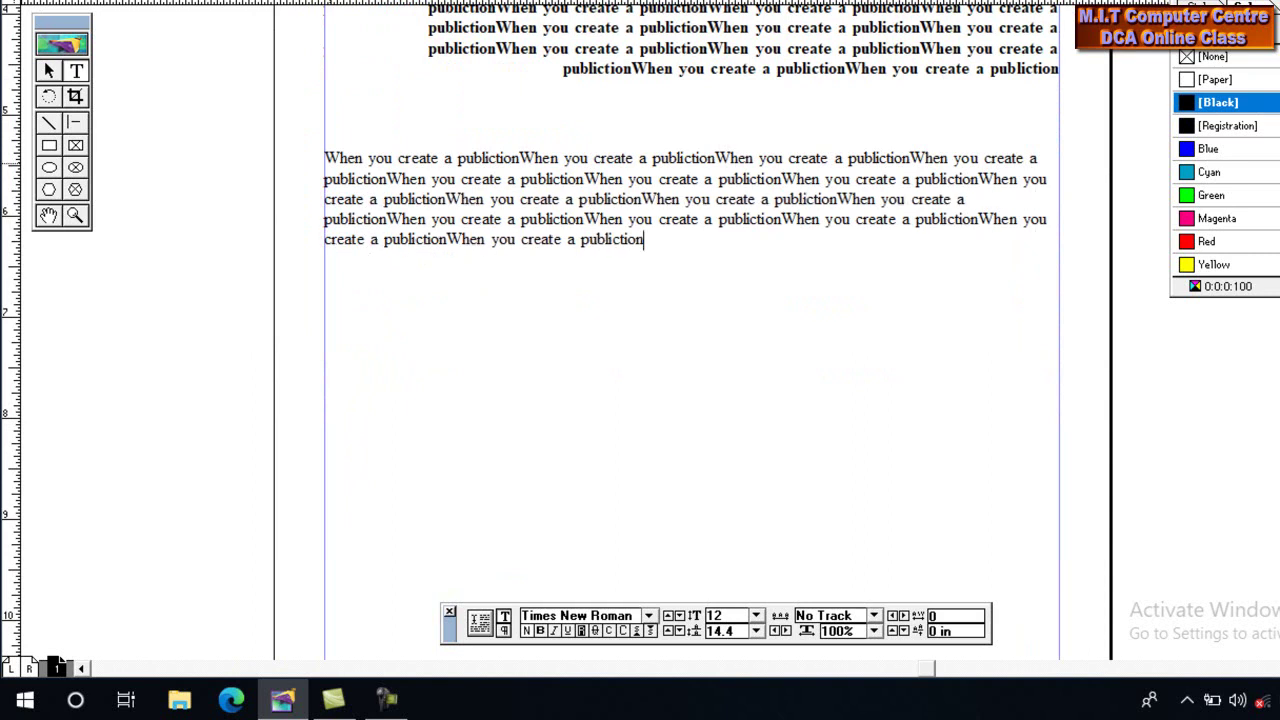
key("ctrl+v")
key("ctrl+v")
key("ctrl+v")
key("ctrl+v")
key("ctrl+v")
key("ctrl+v")
key("ctrl+v")
key("ctrl+v")
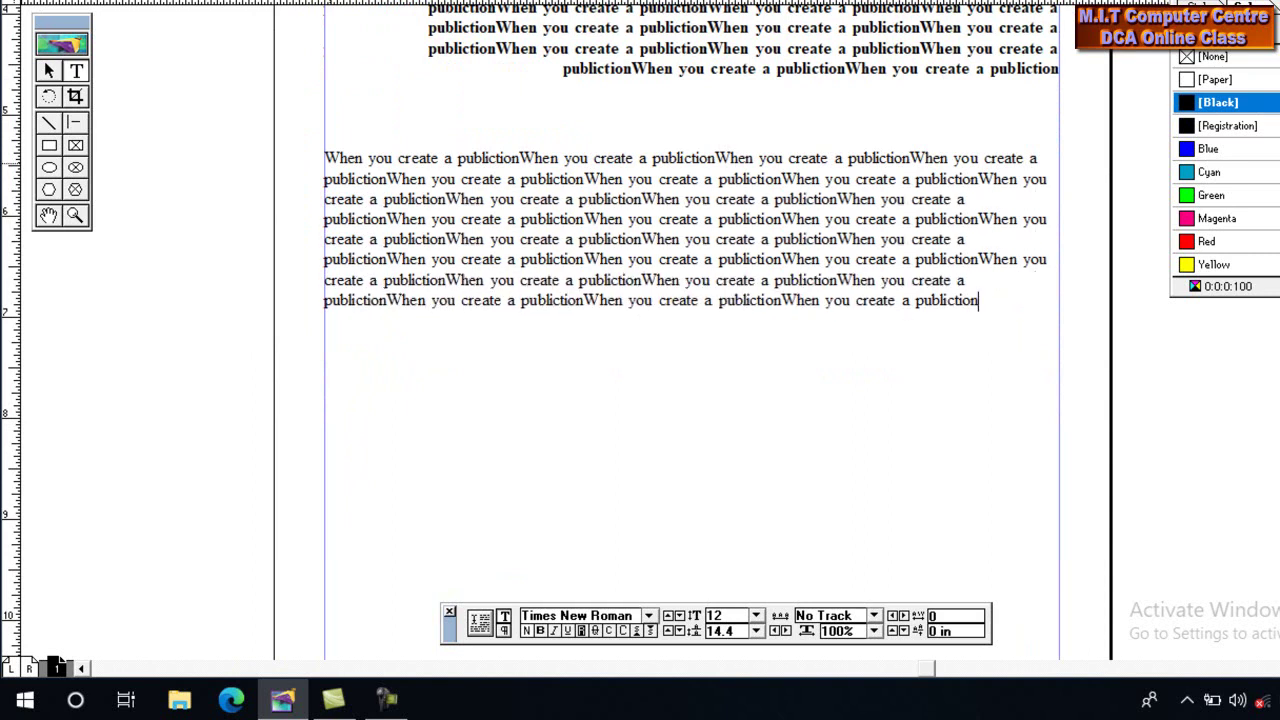
Center the entire third paragraph and apply bold and italic to it
left_click_drag(978, 303, 325, 158)
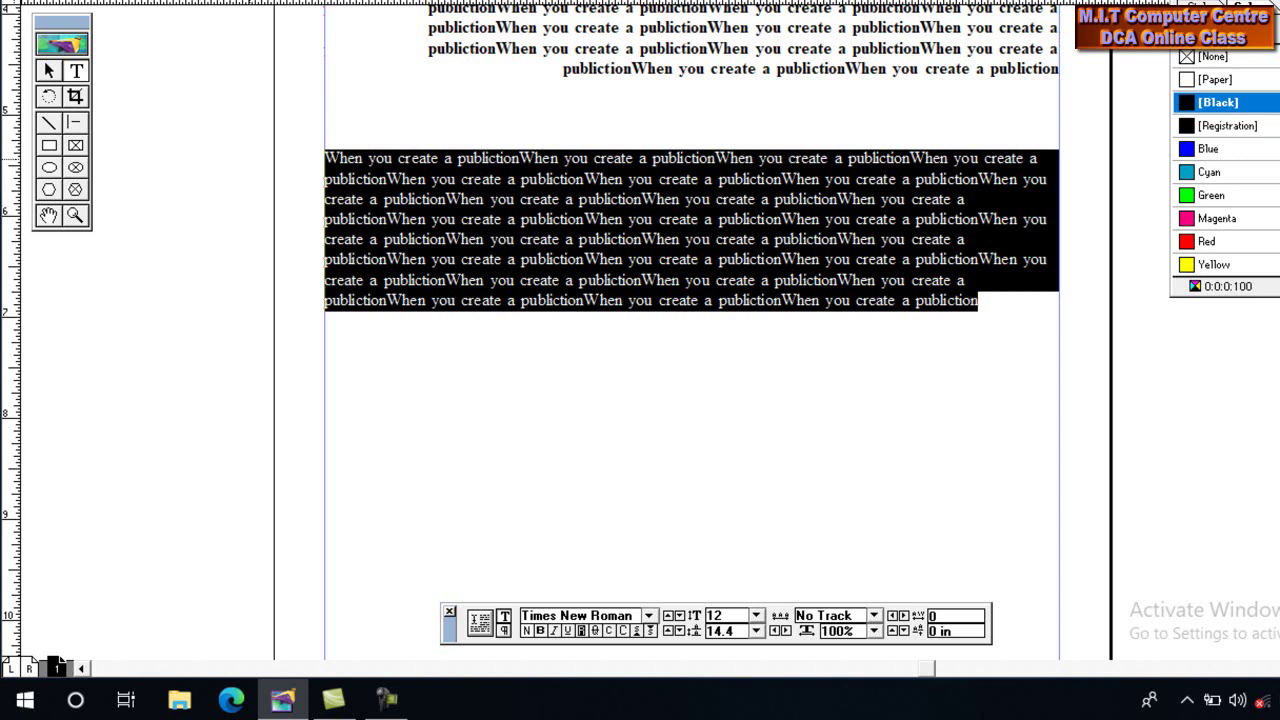
key("ctrl+shift+c")
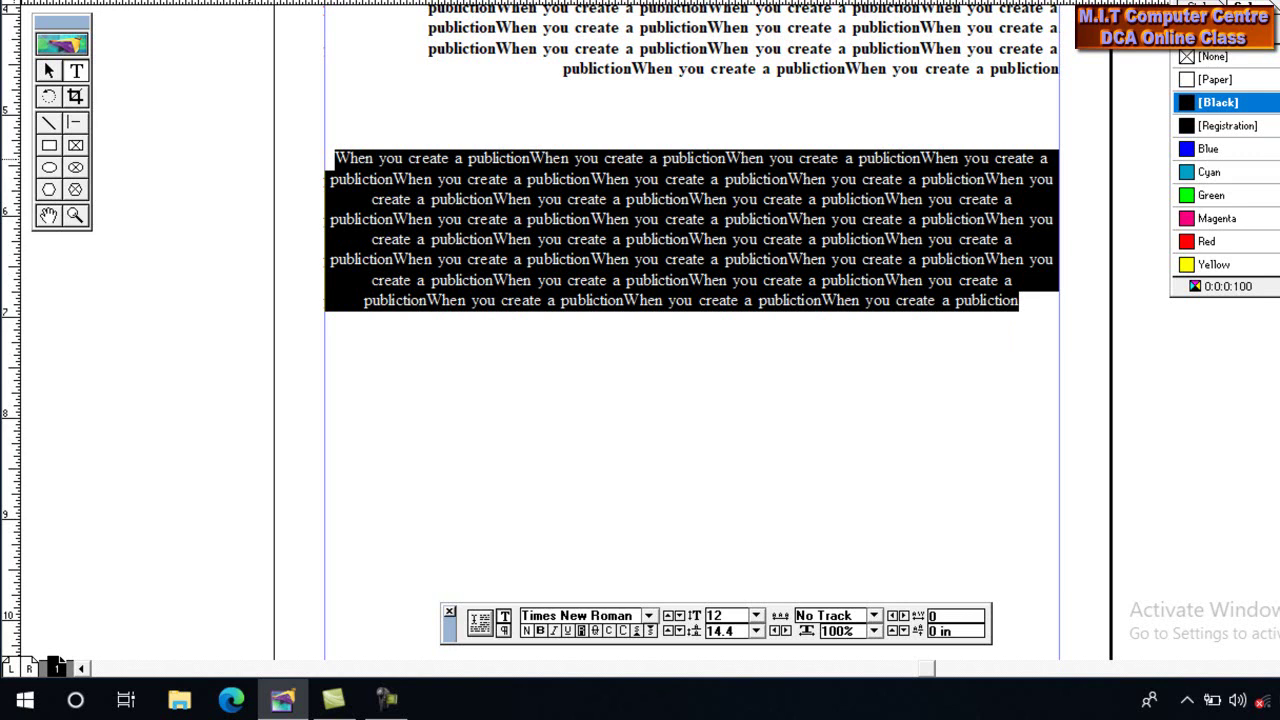
key("ctrl+shift+b")
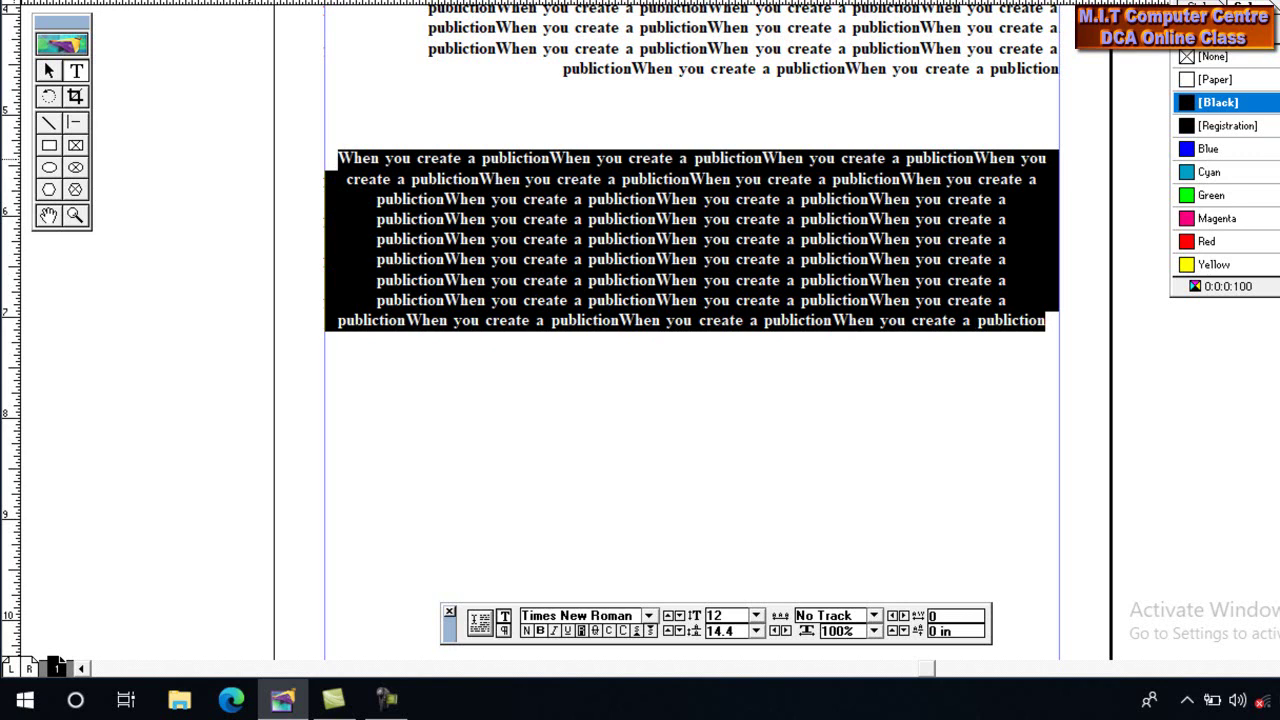
key("ctrl+shift+i")
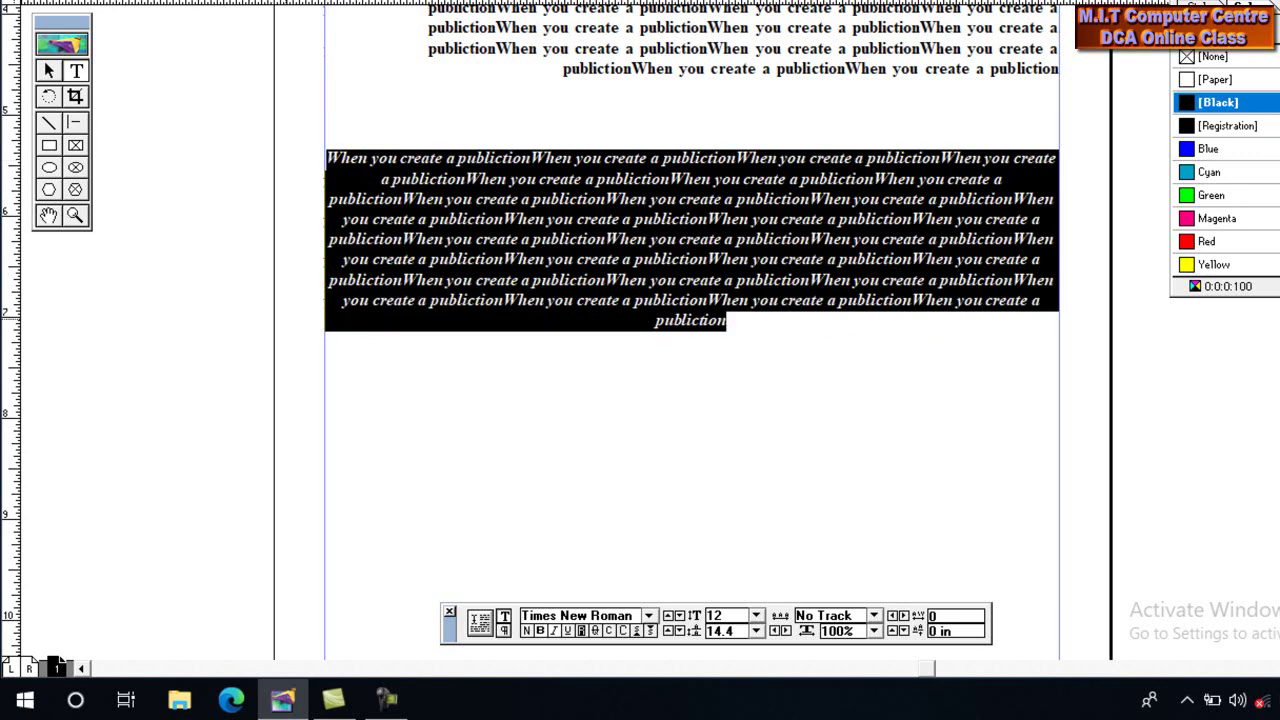
Paste "When you create a publiction" repeatedly beneath the centered paragraph until a fourth paragraph runs onto a ninth line
scroll(56, 666, "down", 3)
scroll(56, 666, "down", 1)
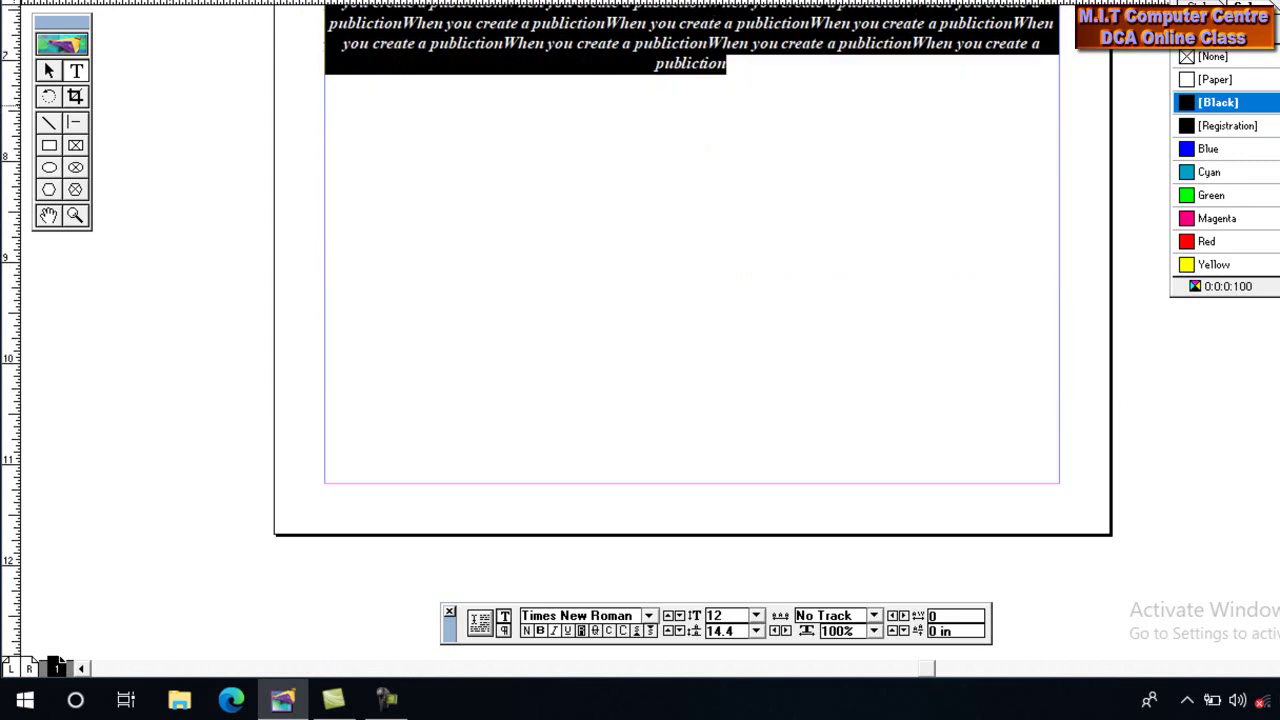
left_click(325, 166)
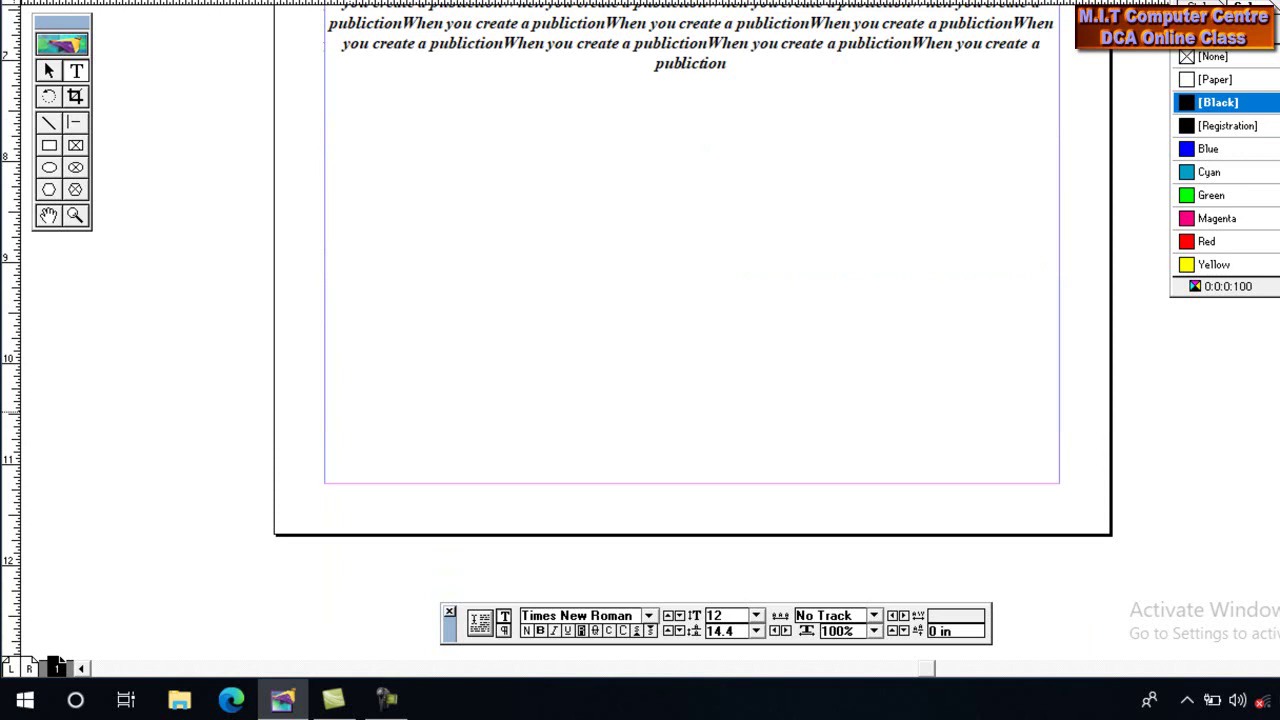
key("ctrl+v")
key("ctrl+v")
key("ctrl+v")
key("ctrl+v")
key("ctrl+v")
key("ctrl+v")
key("ctrl+v")
key("ctrl+v")
key("ctrl+v")
key("ctrl+v")
key("ctrl+v")
key("ctrl+v")
key("ctrl+v")
key("ctrl+v")
key("ctrl+v")
key("ctrl+v")
key("ctrl+v")
key("ctrl+v")
key("ctrl+v")
key("ctrl+v")
key("ctrl+v")
key("ctrl+v")
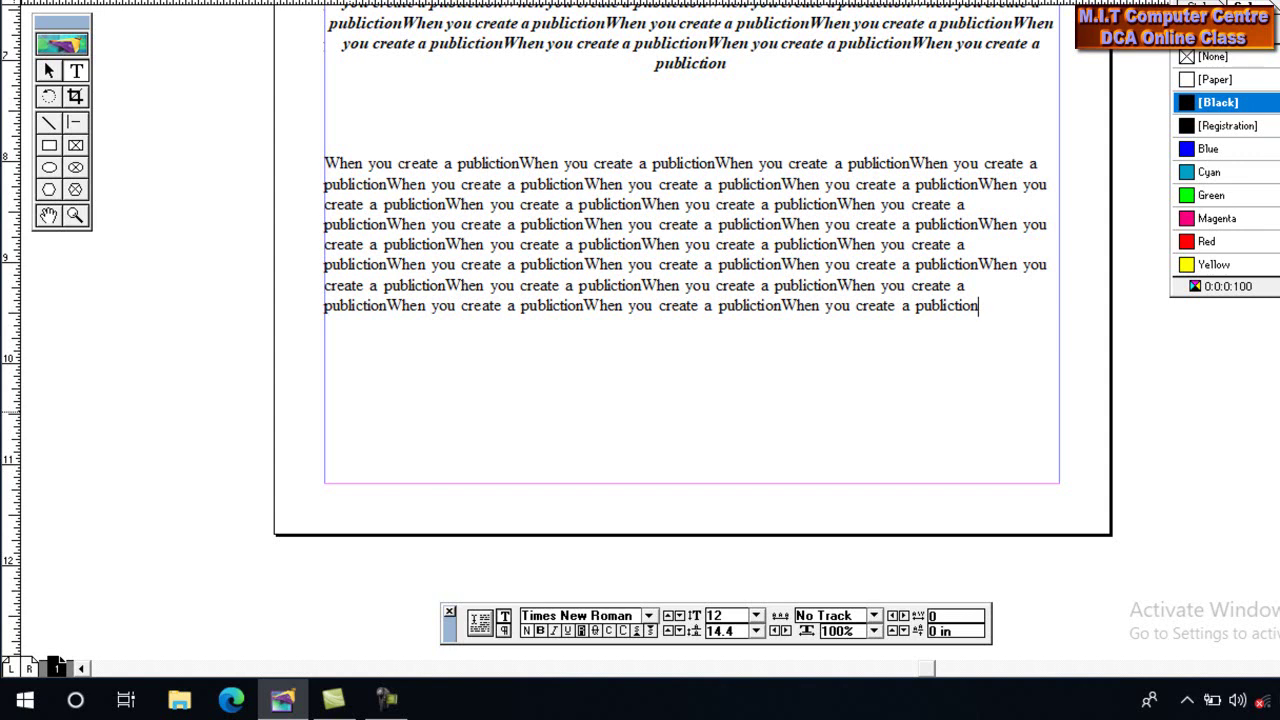
key("ctrl+v")
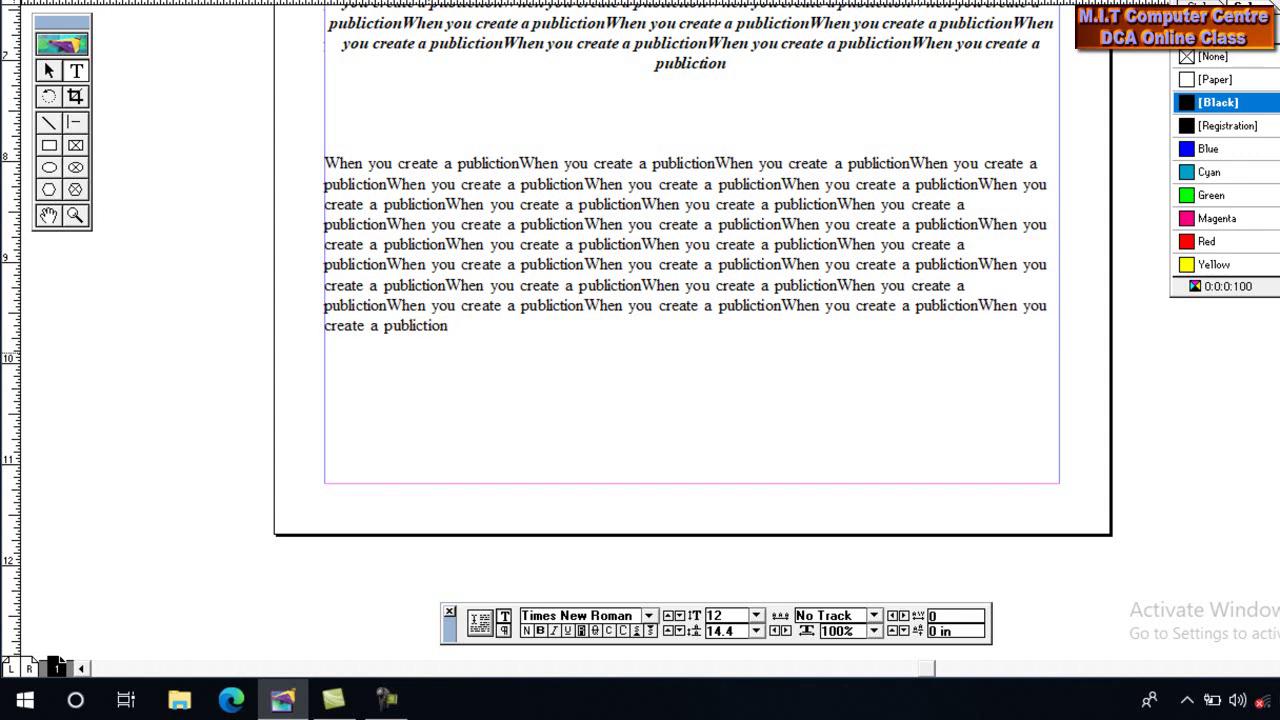
Justify the entire fourth paragraph and apply bold and italic to it
left_click_drag(448, 326, 324, 163)
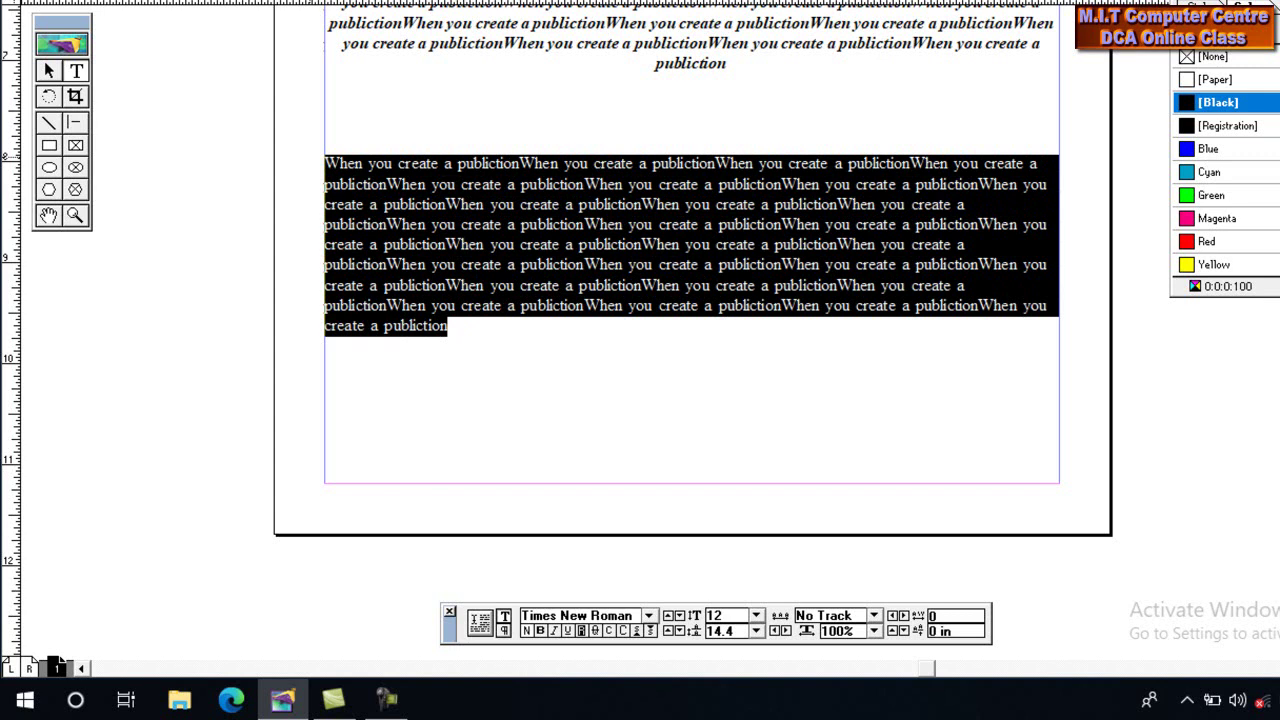
key("ctrl+shift+j")
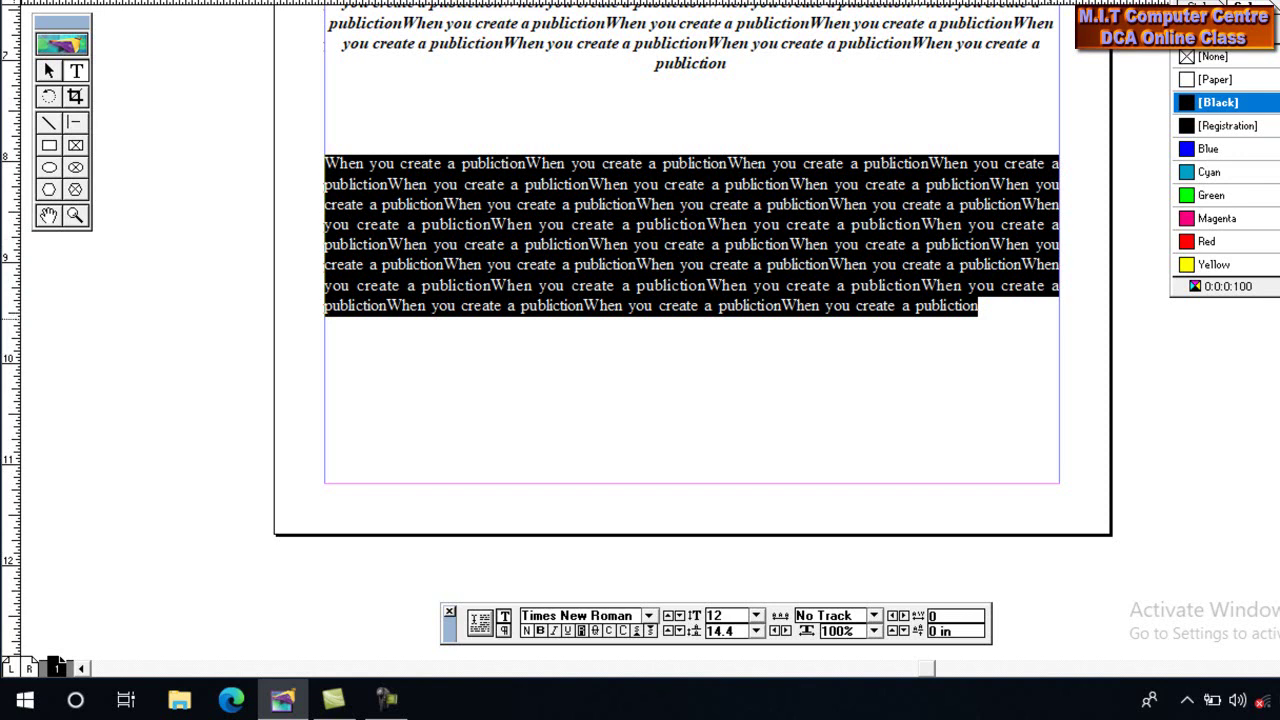
key("ctrl+shift+b")
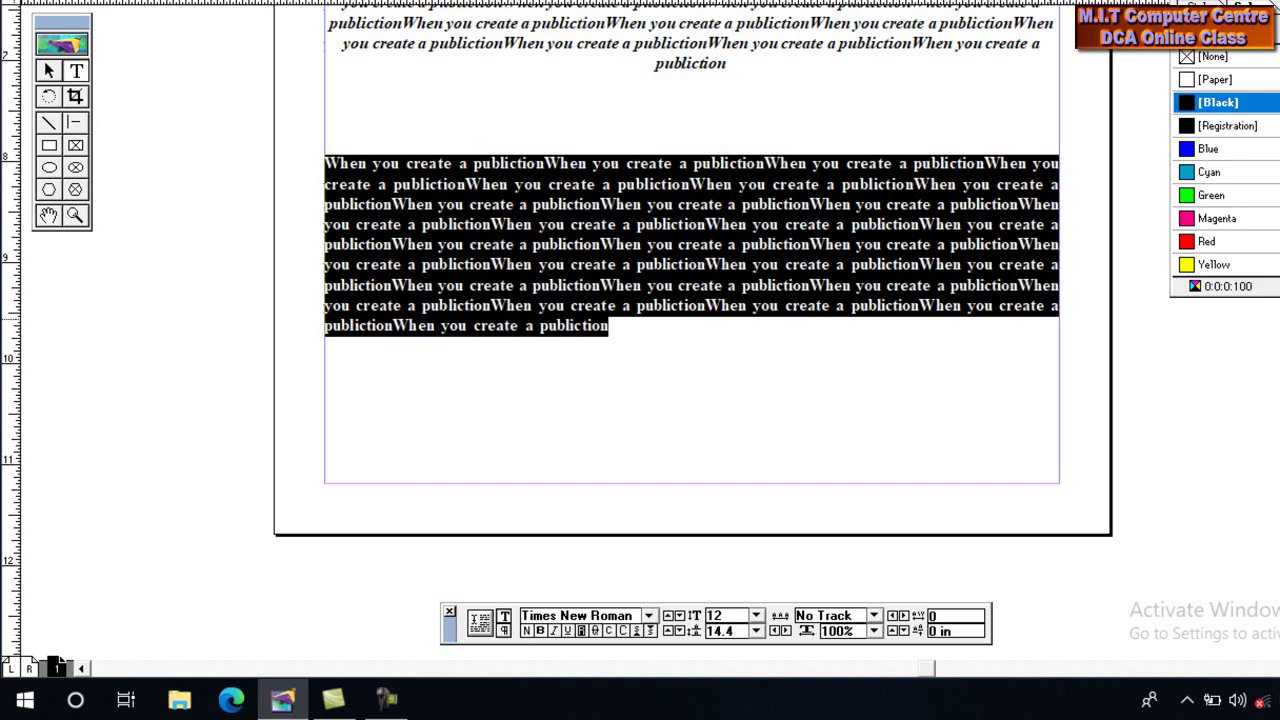
key("ctrl+shift+i")
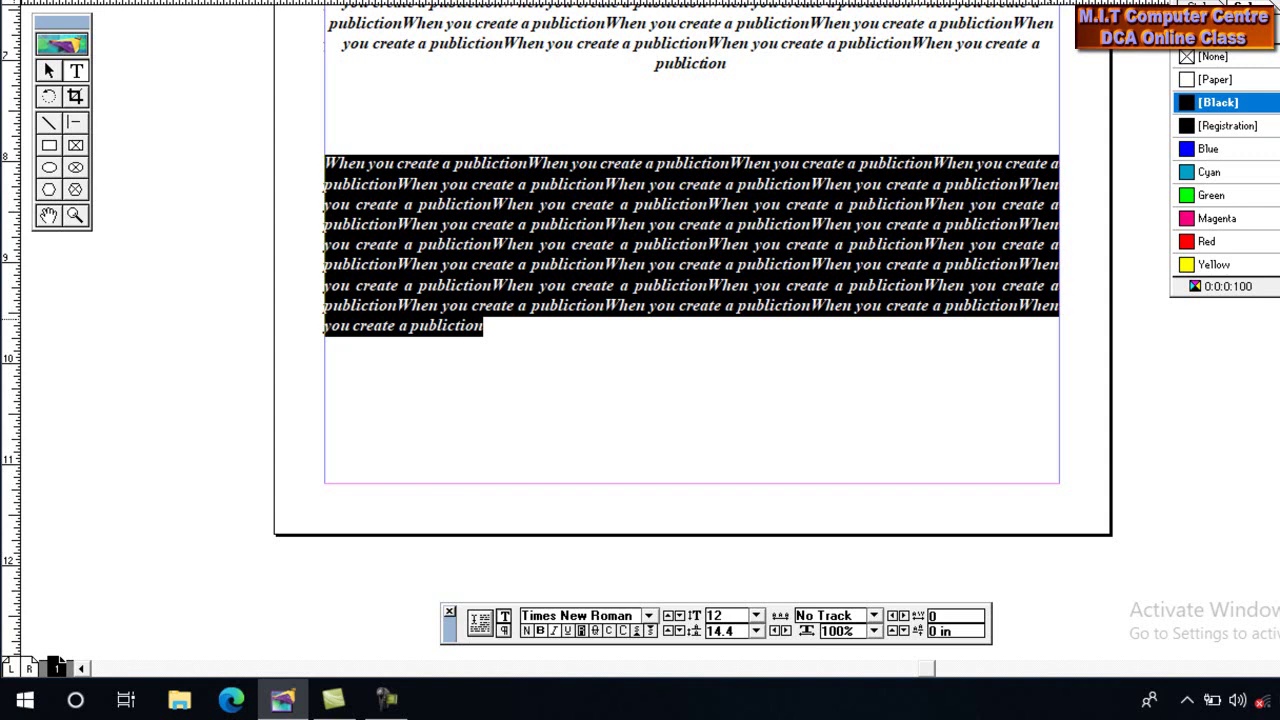
Try underlining the justified paragraph twice and turning its bold off, restoring the previous formatting each time
key("ctrl+shift+u")
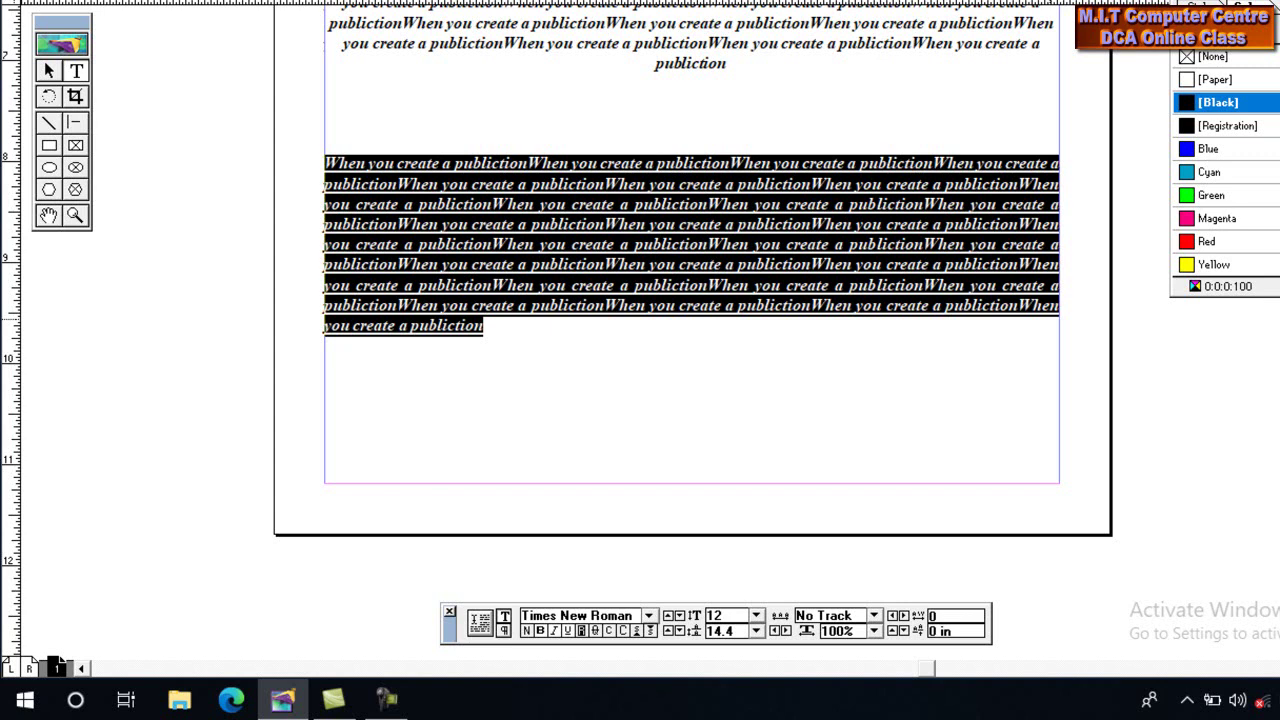
key("ctrl+shift+u")
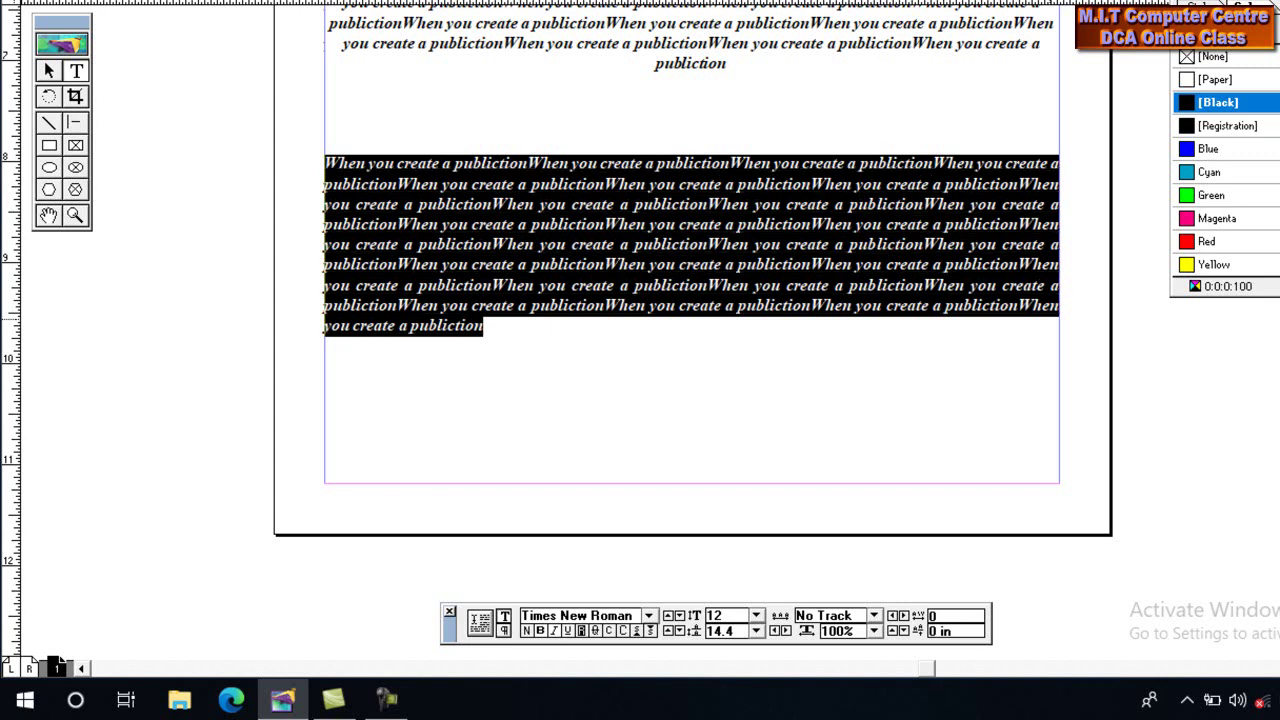
key("ctrl+shift+u")
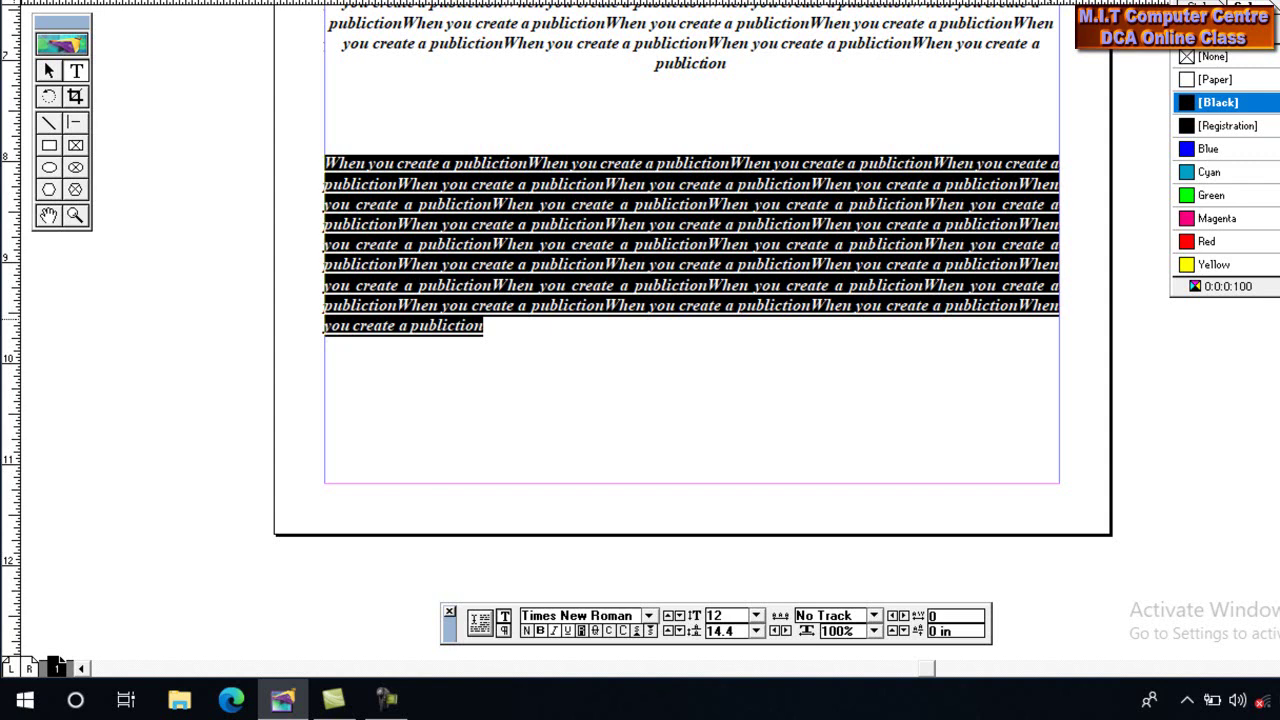
key("ctrl+shift+u")
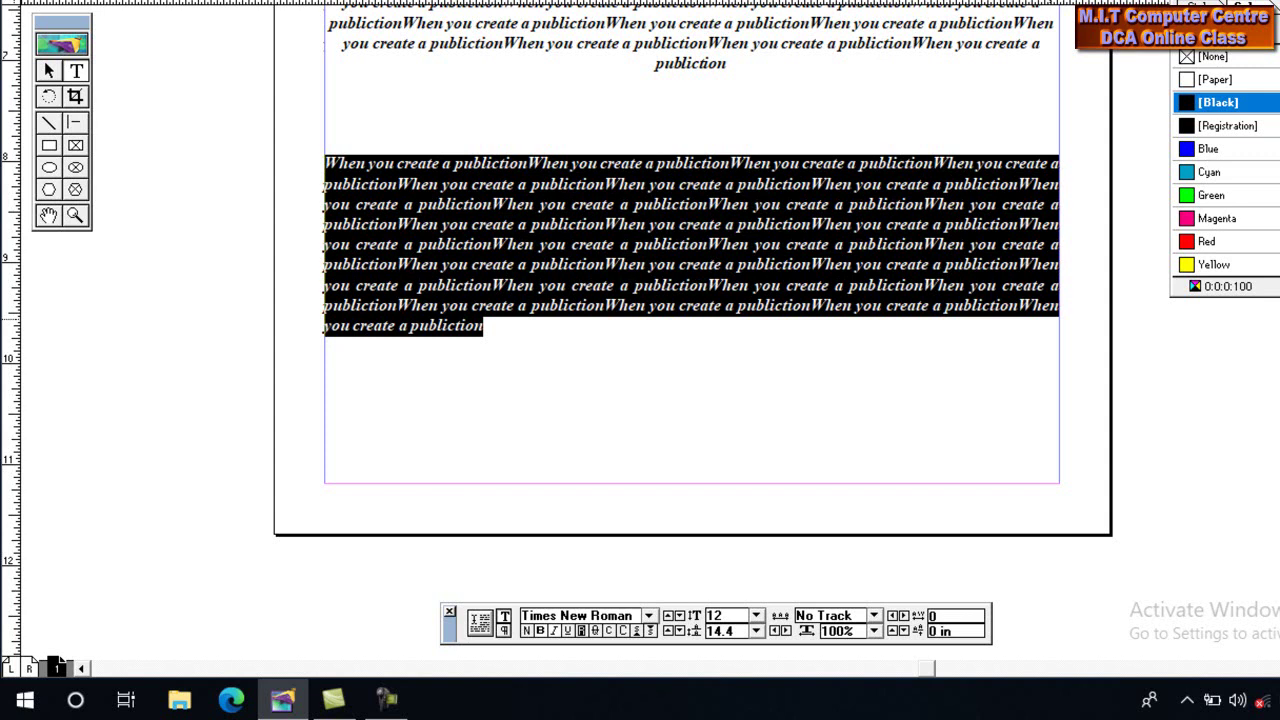
key("ctrl+shift+b")
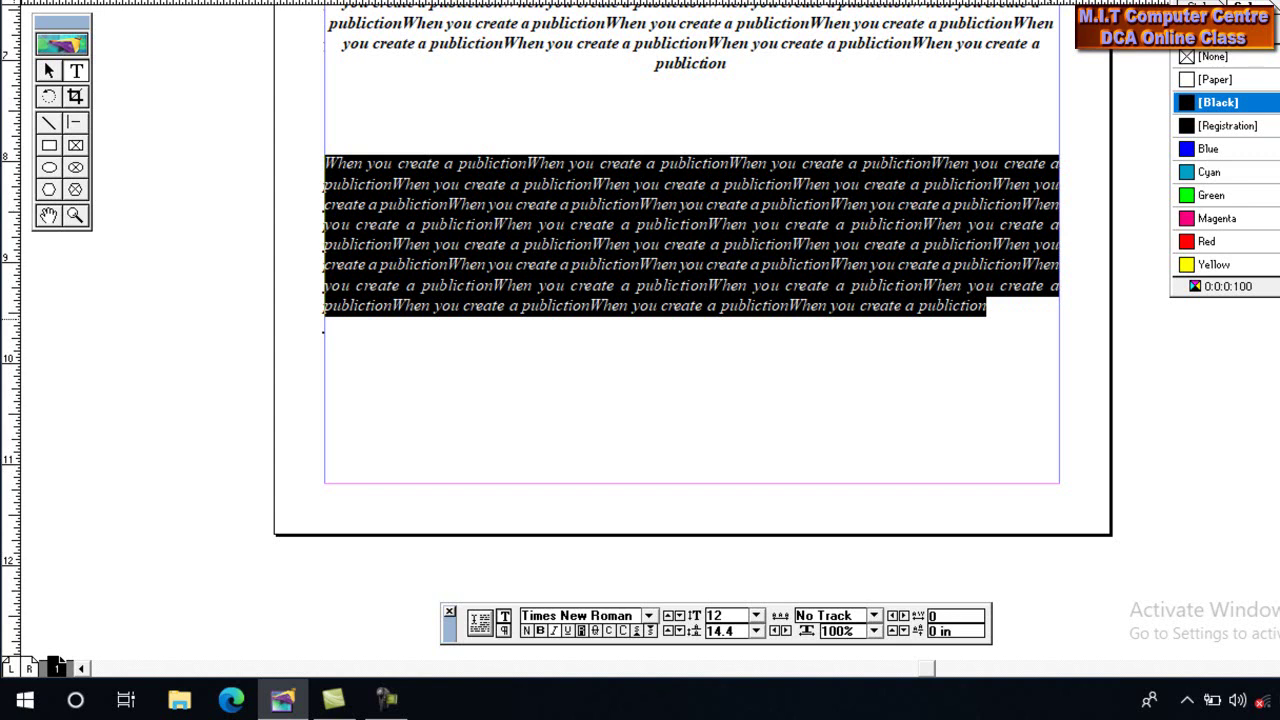
key("ctrl+shift+b")
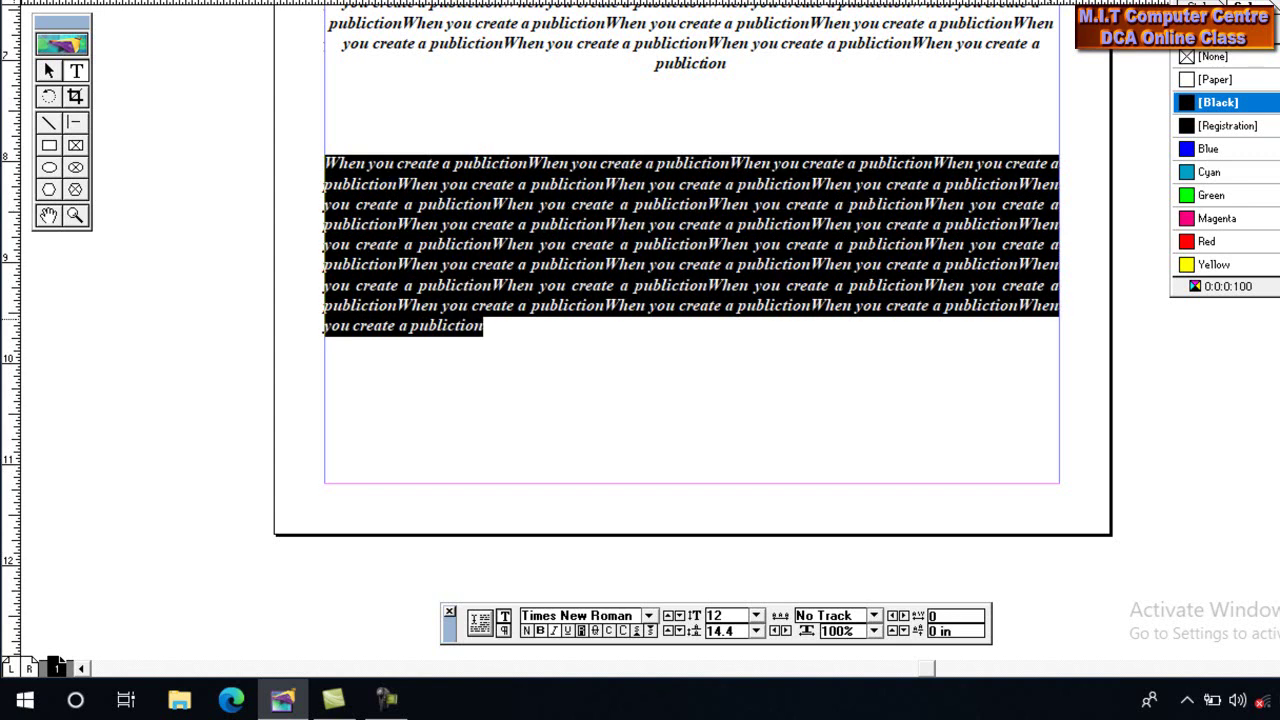
Underline the entire justified paragraph
key("ctrl+shift+u")
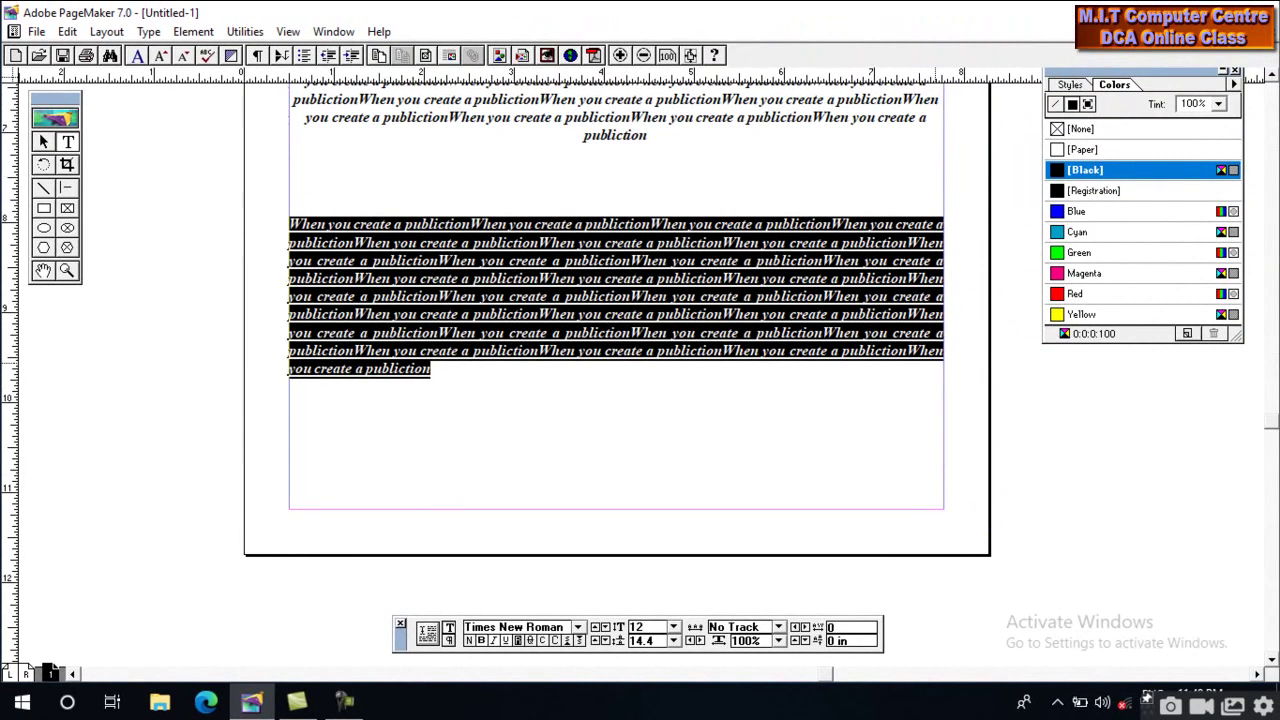